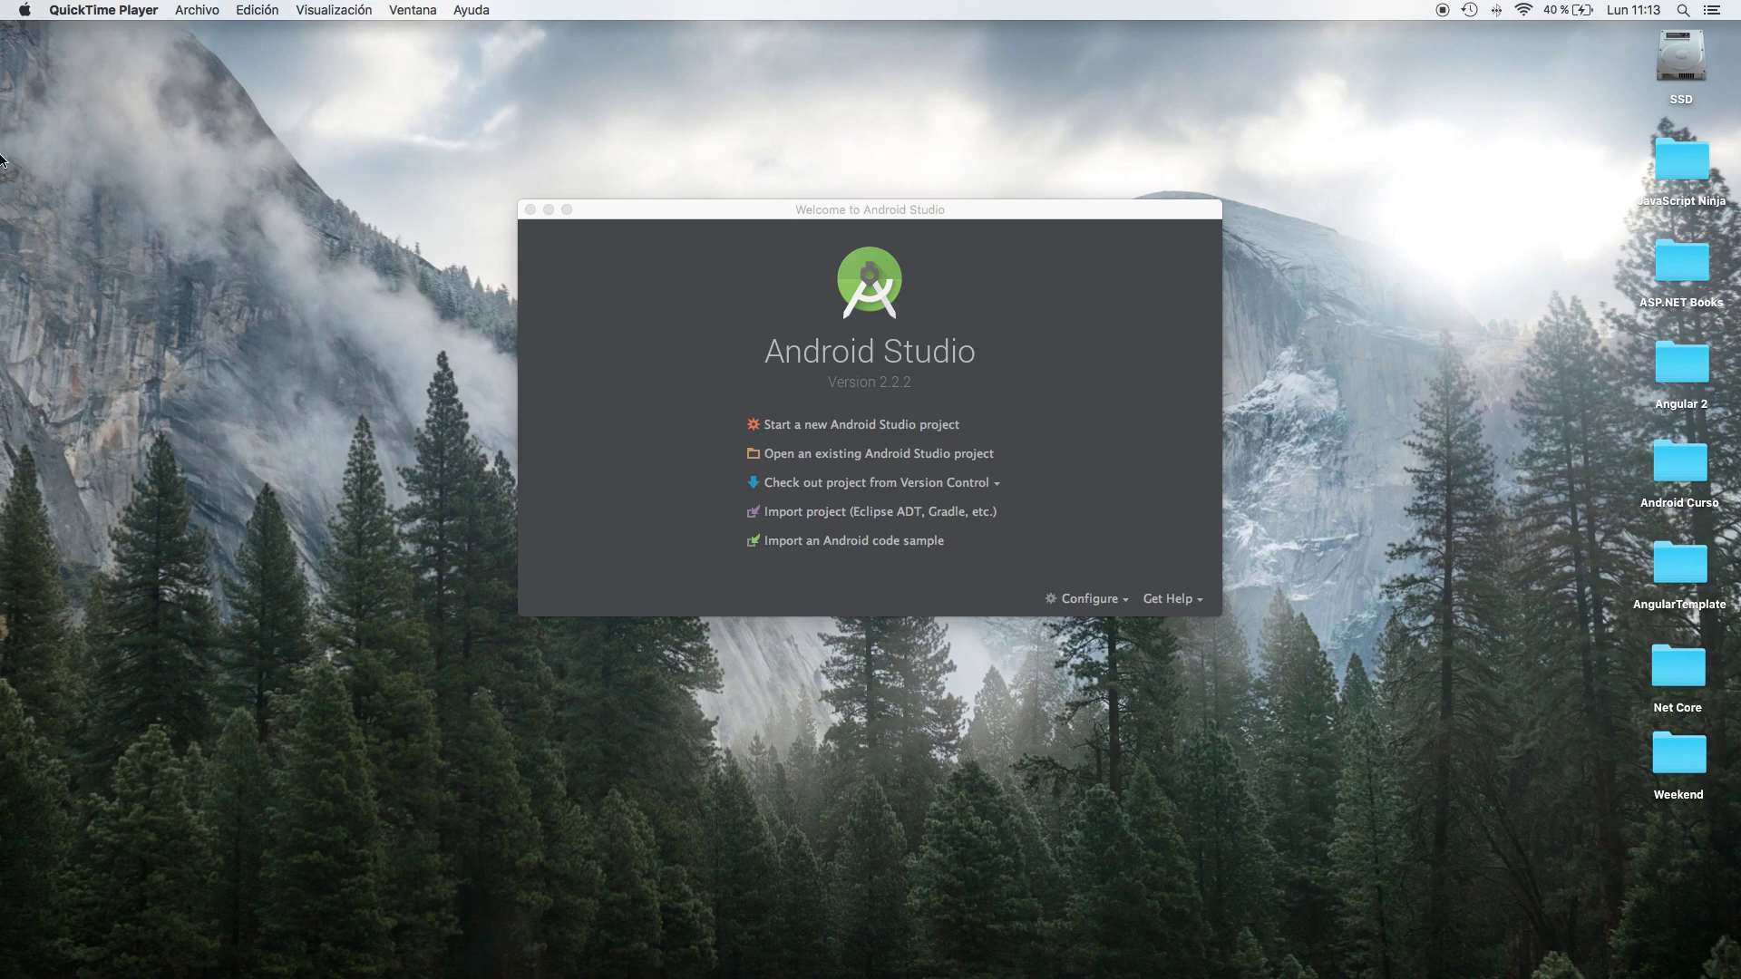
- Switch to Chrome and open the official Android Studio page from the search results to view its download terms and conditions
left_click(936, 130)
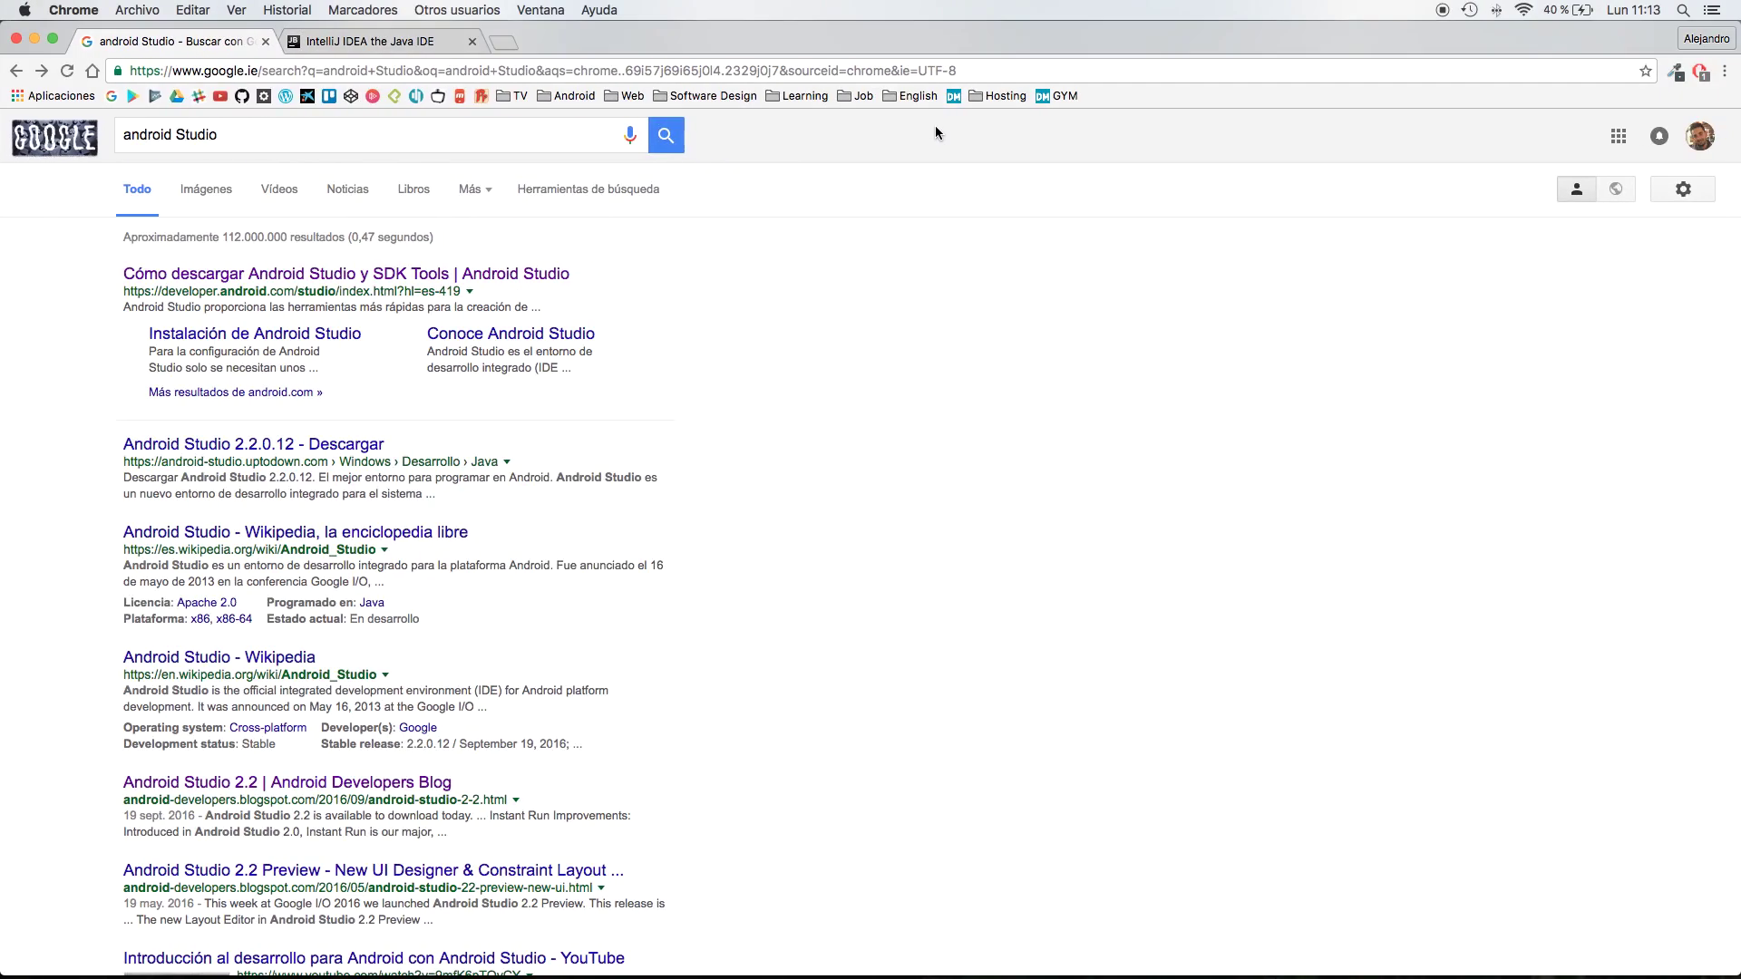
left_click(300, 274)
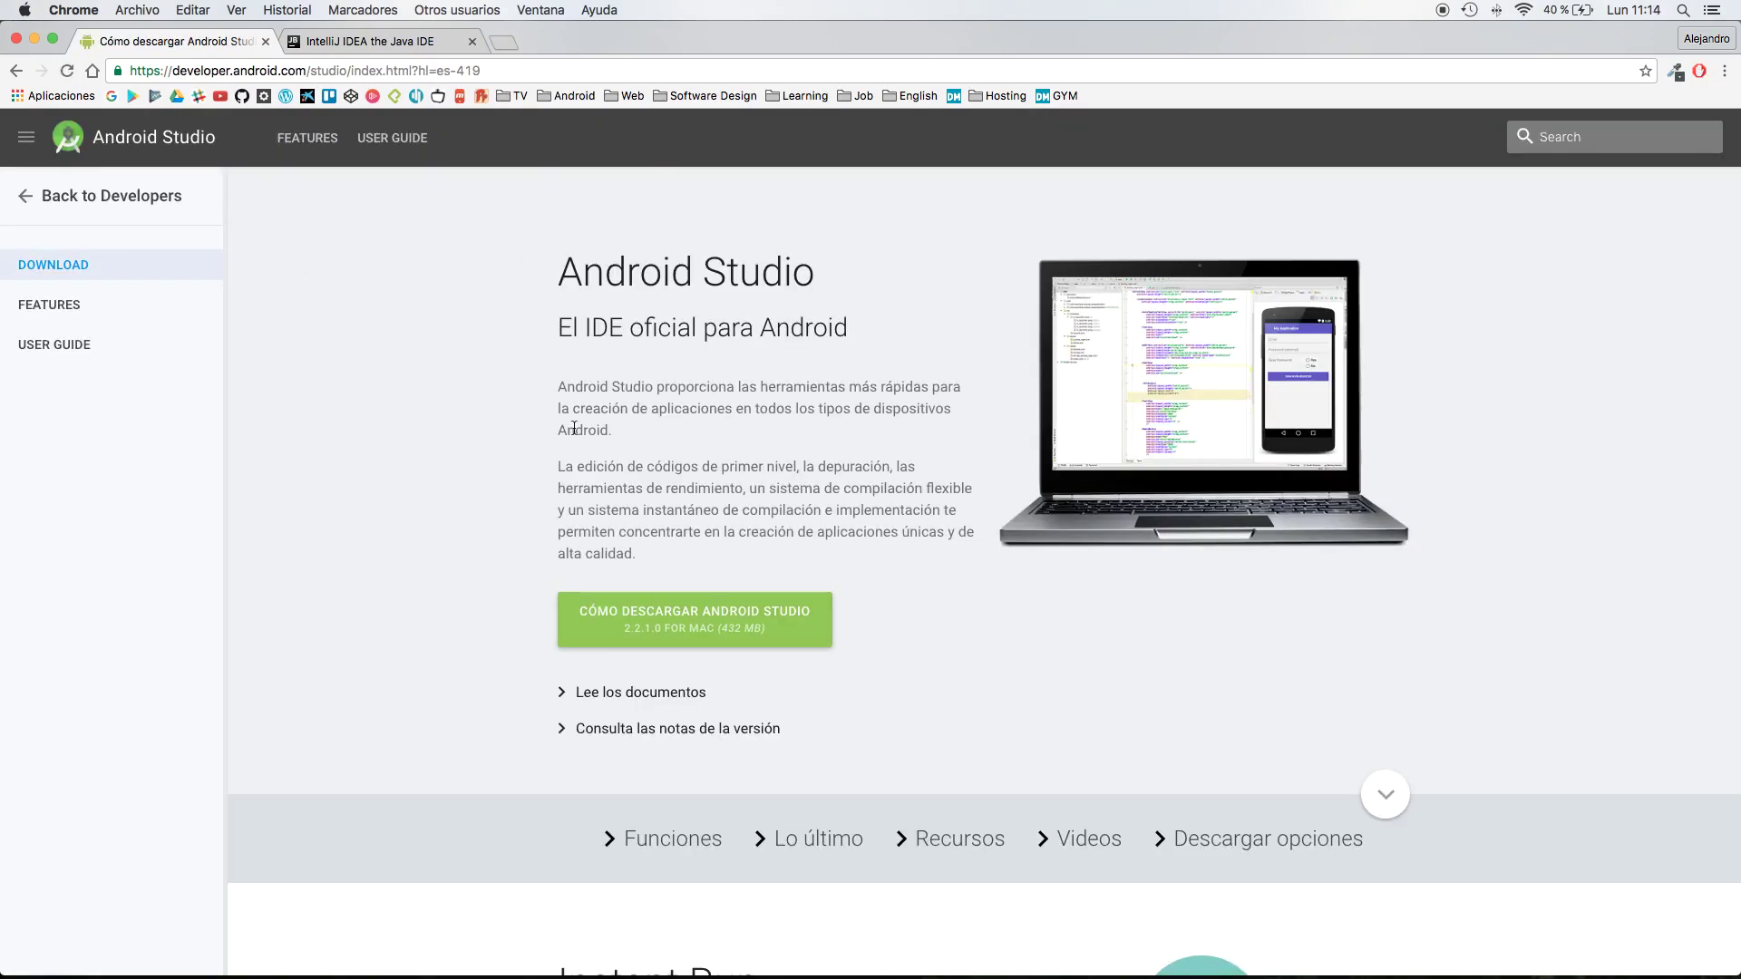
left_click(738, 624)
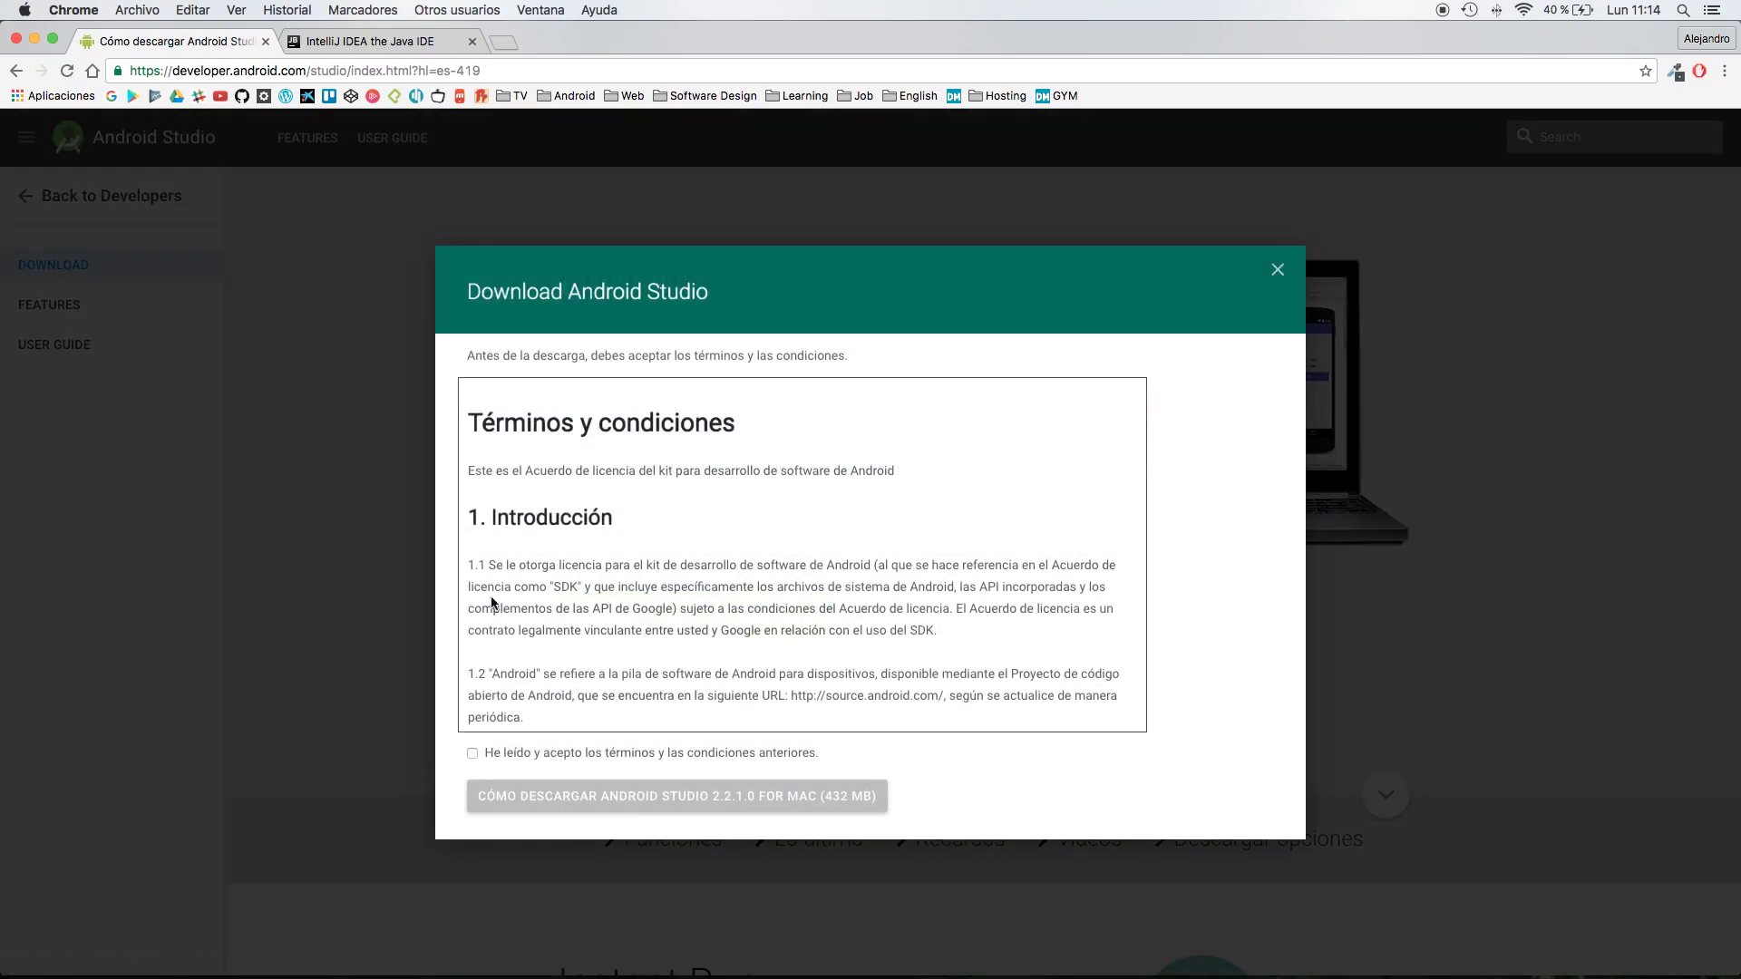
left_click(343, 574)
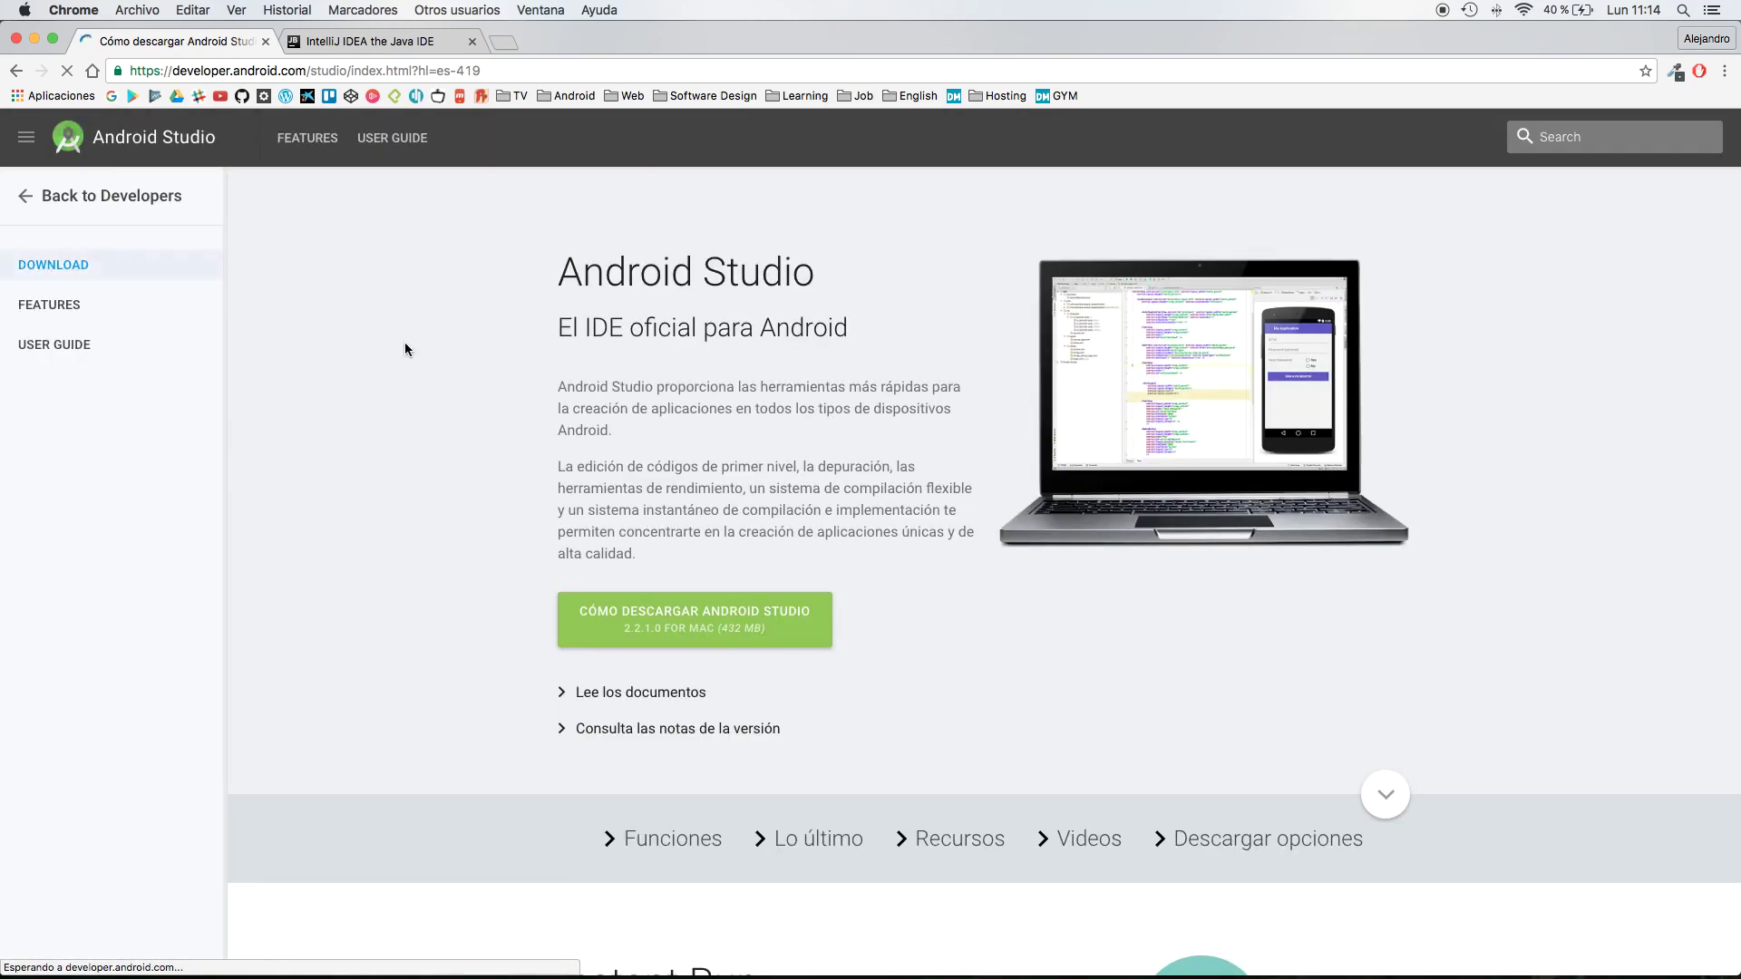
- Dismiss the cookie notice on the IntelliJ IDEA page and examine its features, supported technologies and edition comparison
left_click(399, 45)
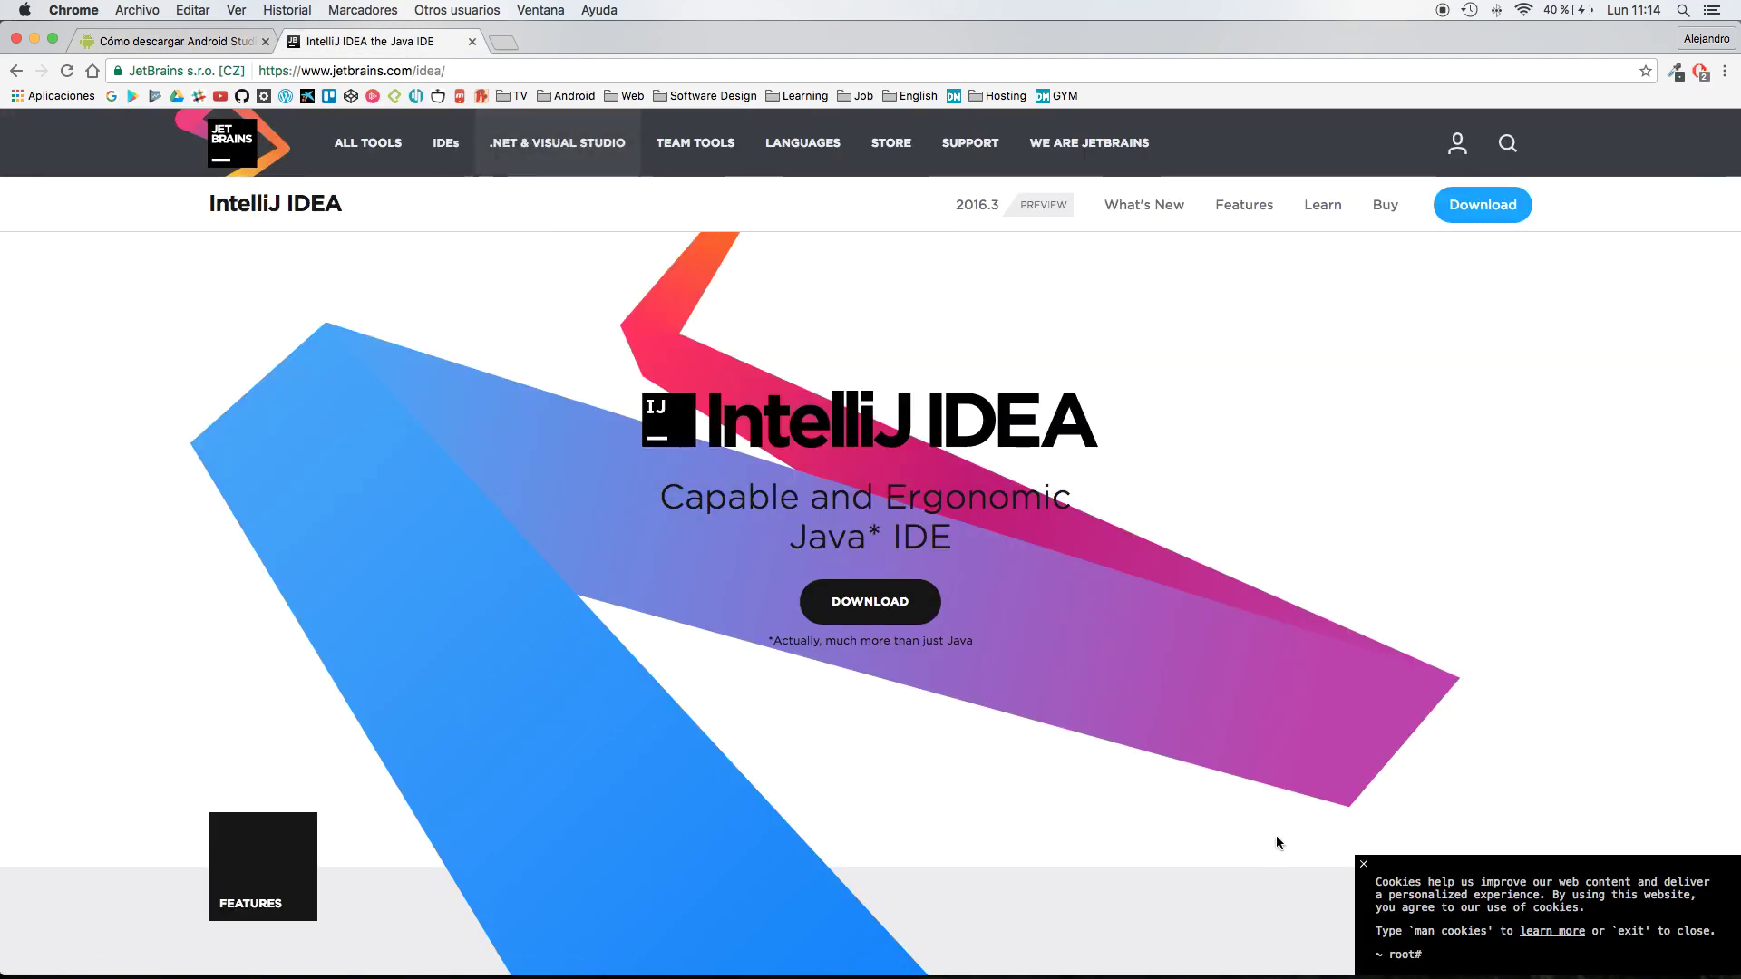
left_click(1363, 865)
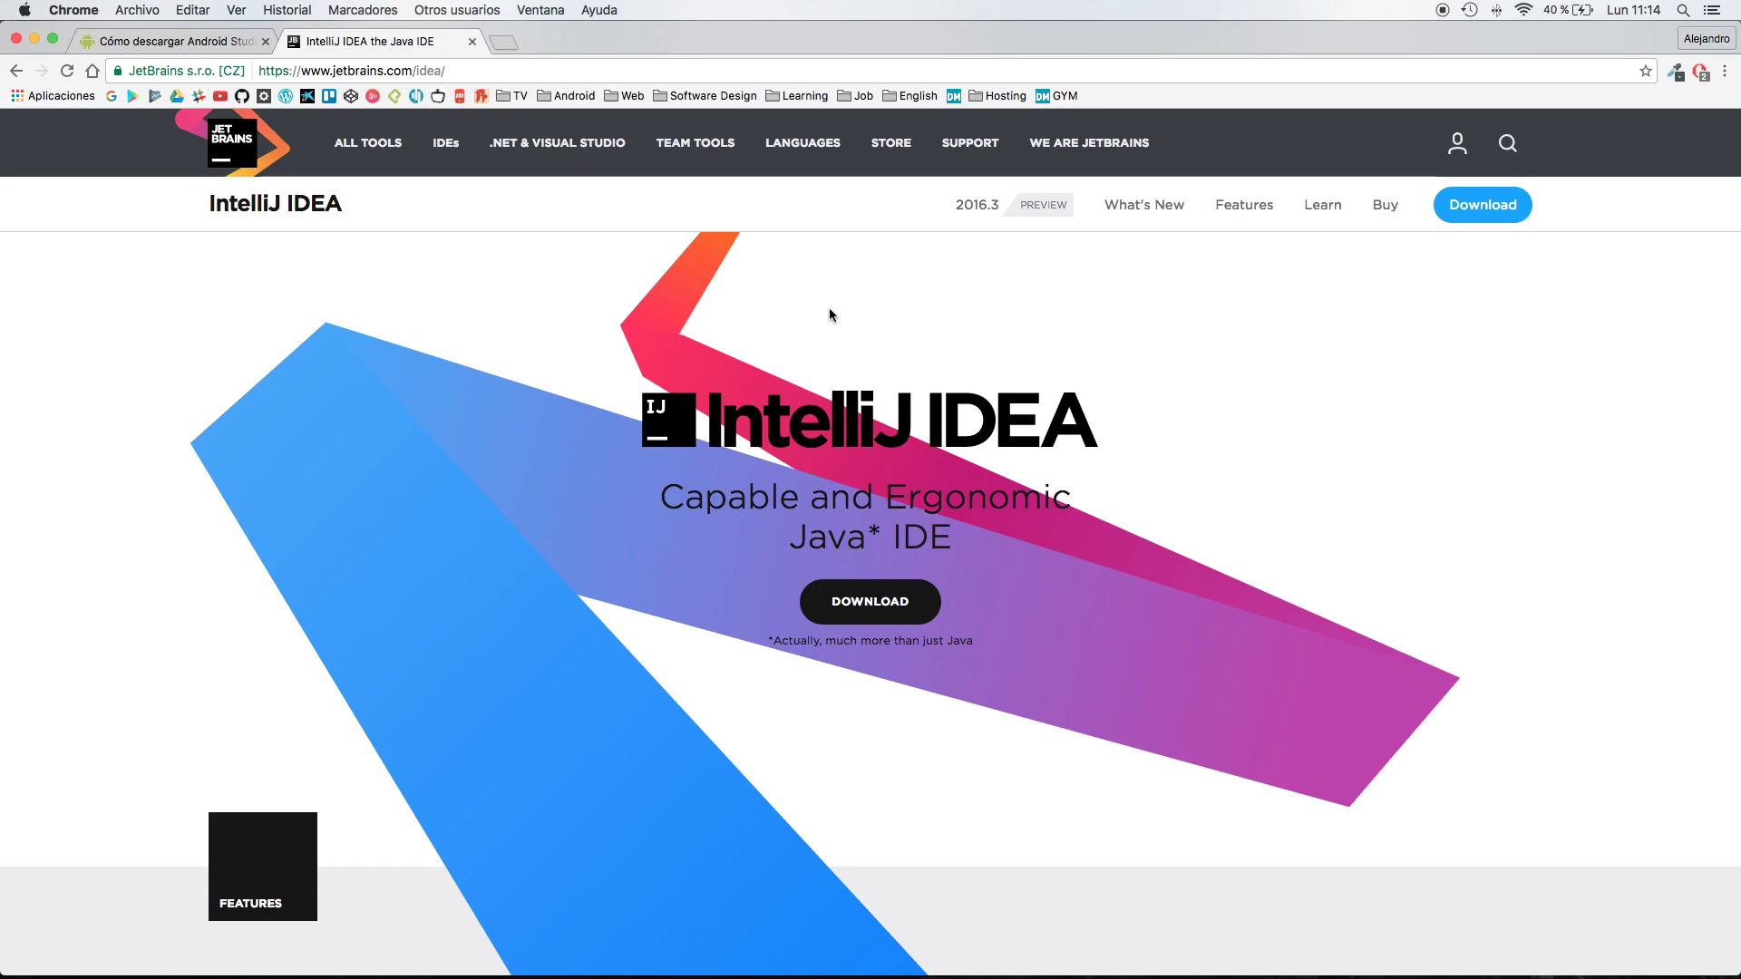
scroll(830, 309, "down", 6)
scroll(830, 308, "down", 3)
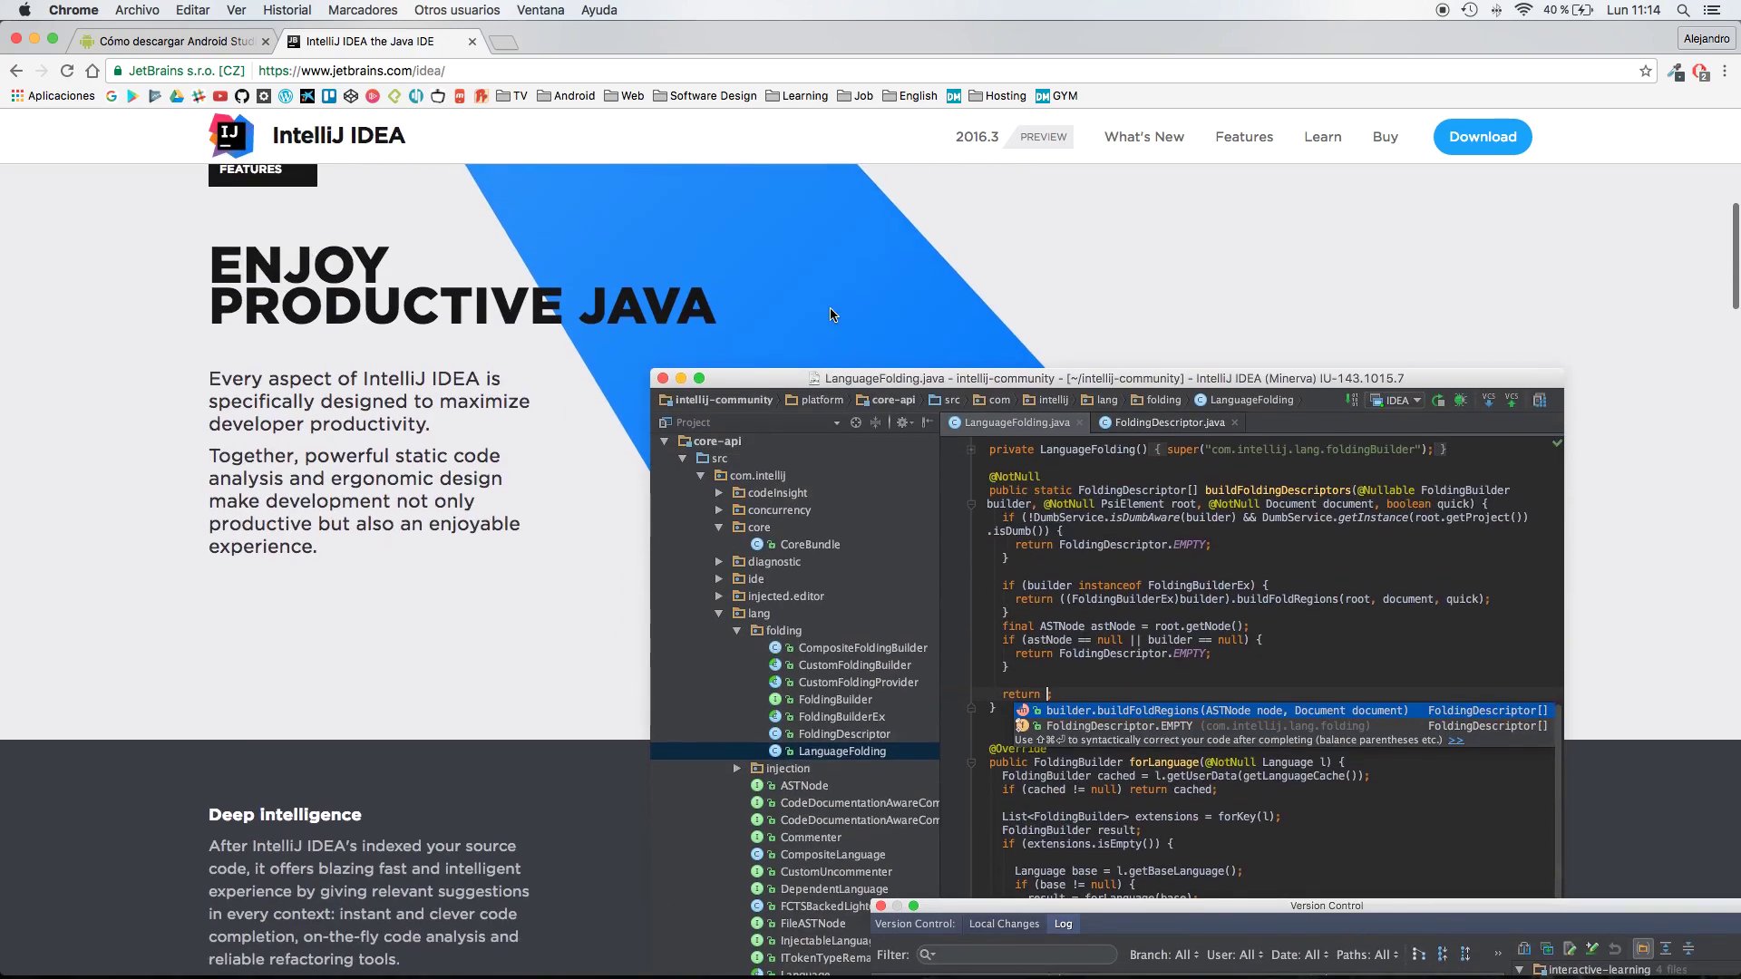
scroll(831, 313, "down", 5)
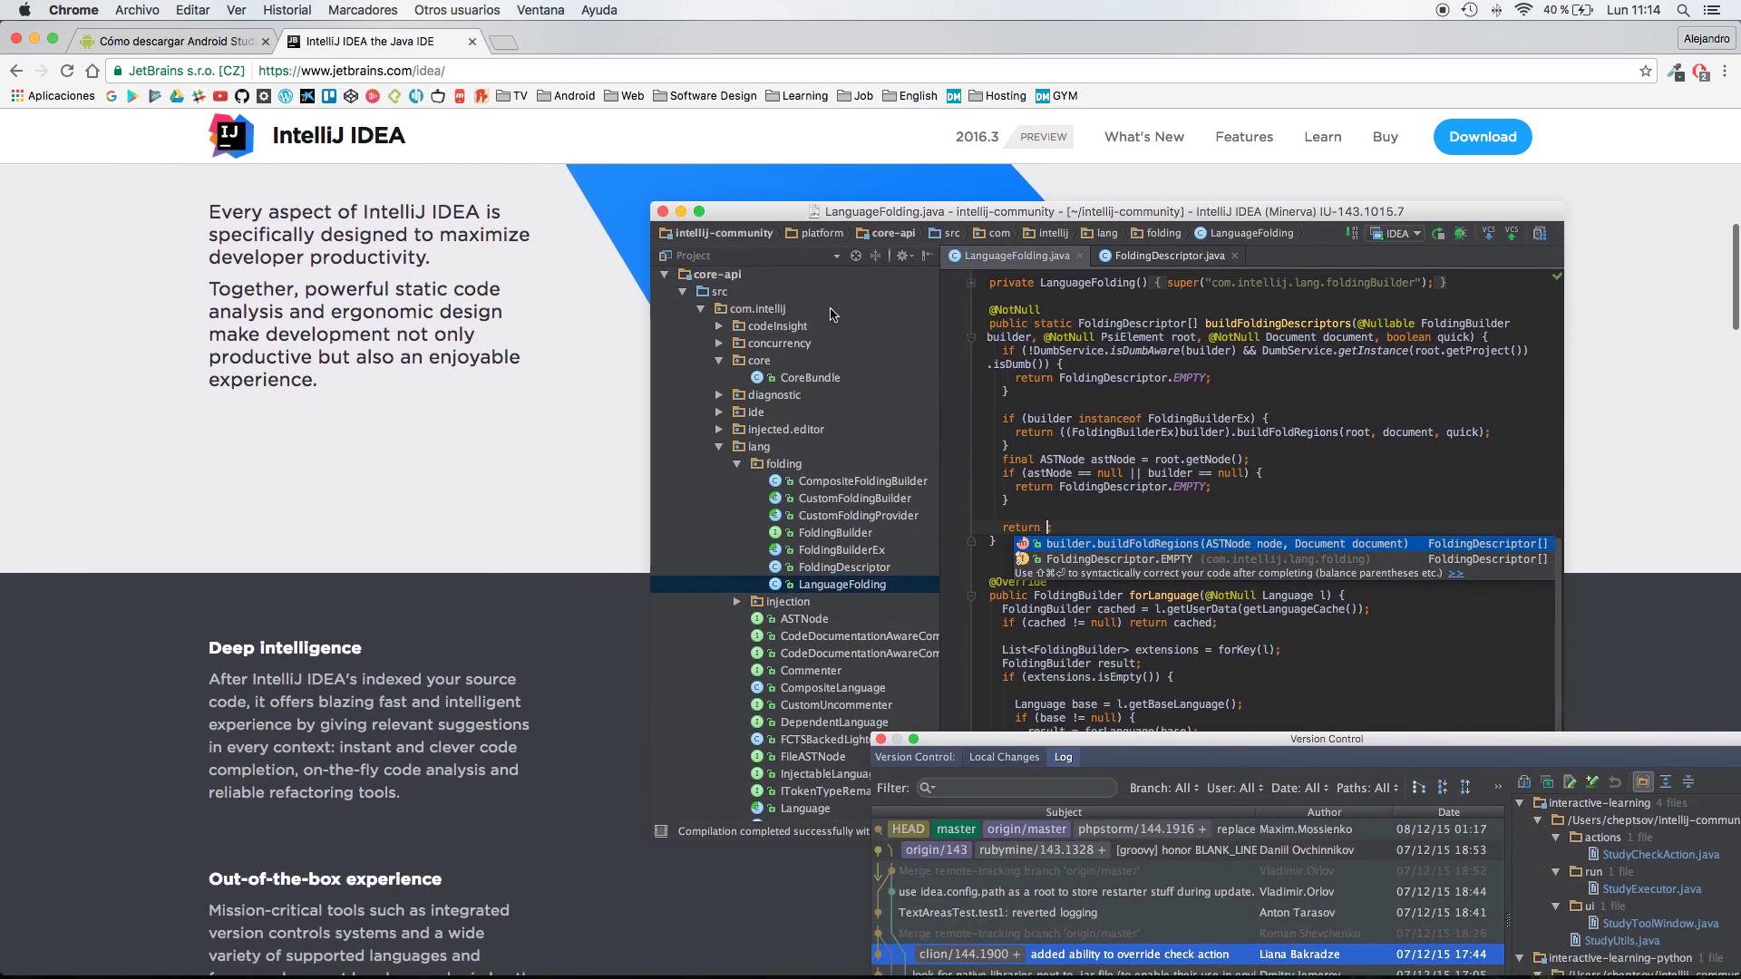
scroll(831, 313, "up", 3)
scroll(832, 312, "up", 10)
scroll(832, 313, "down", 15)
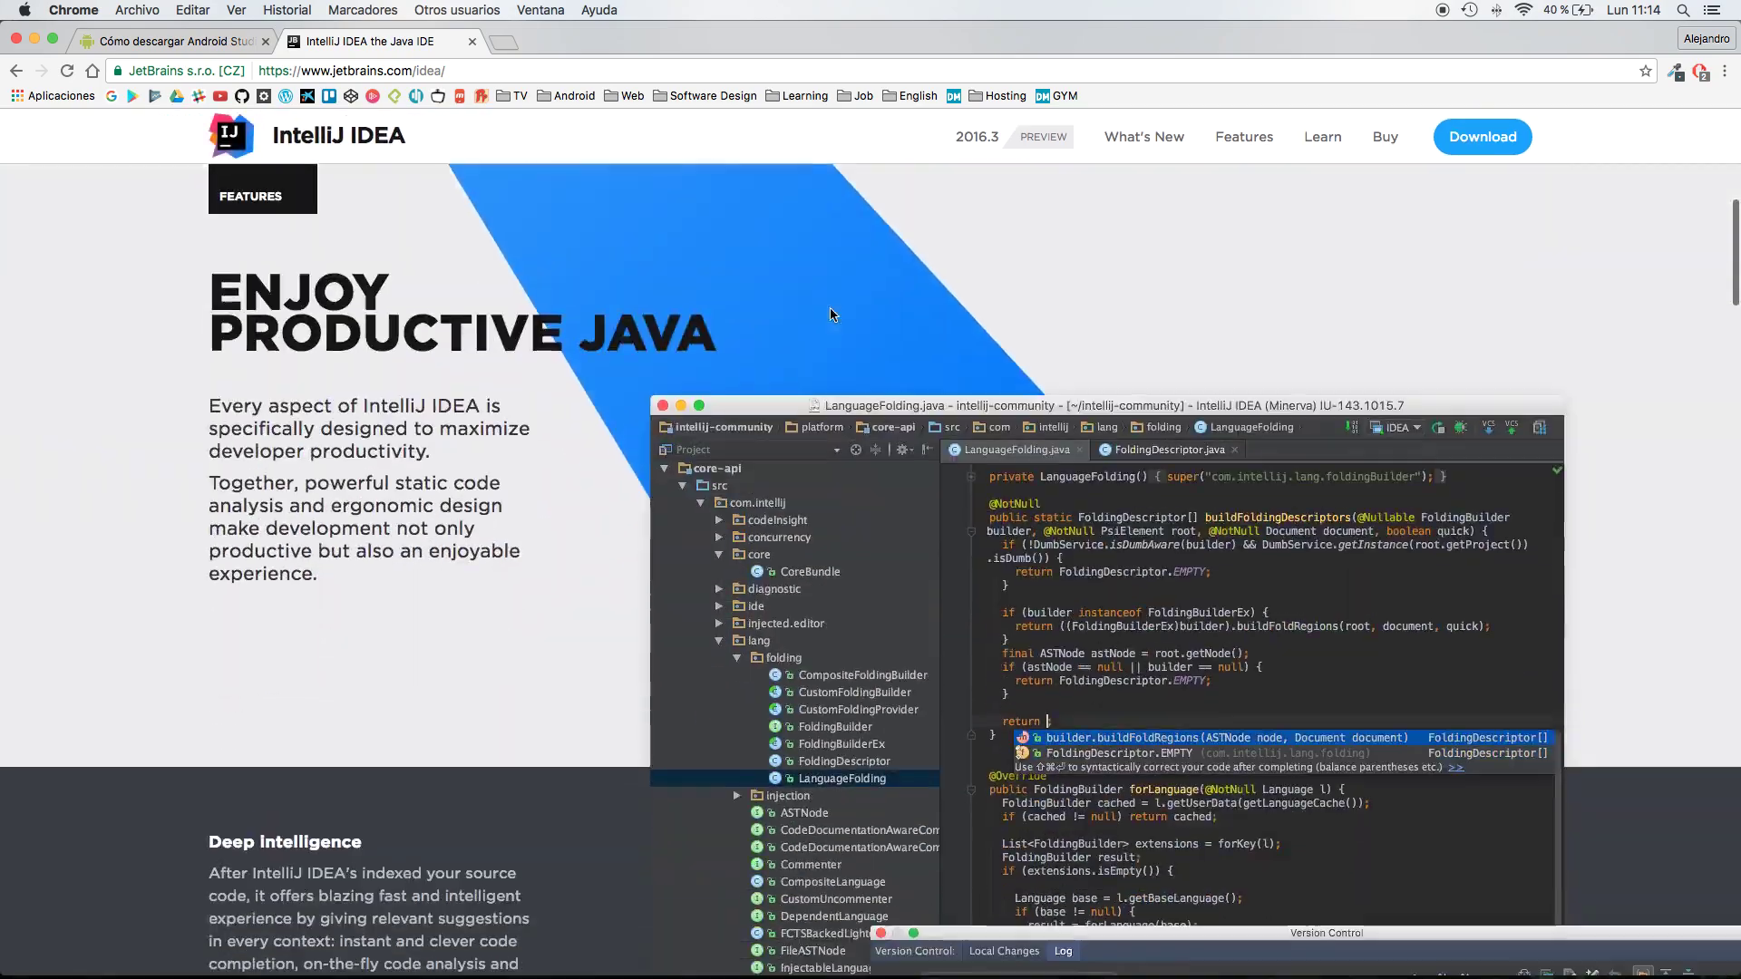
scroll(830, 315, "down", 15)
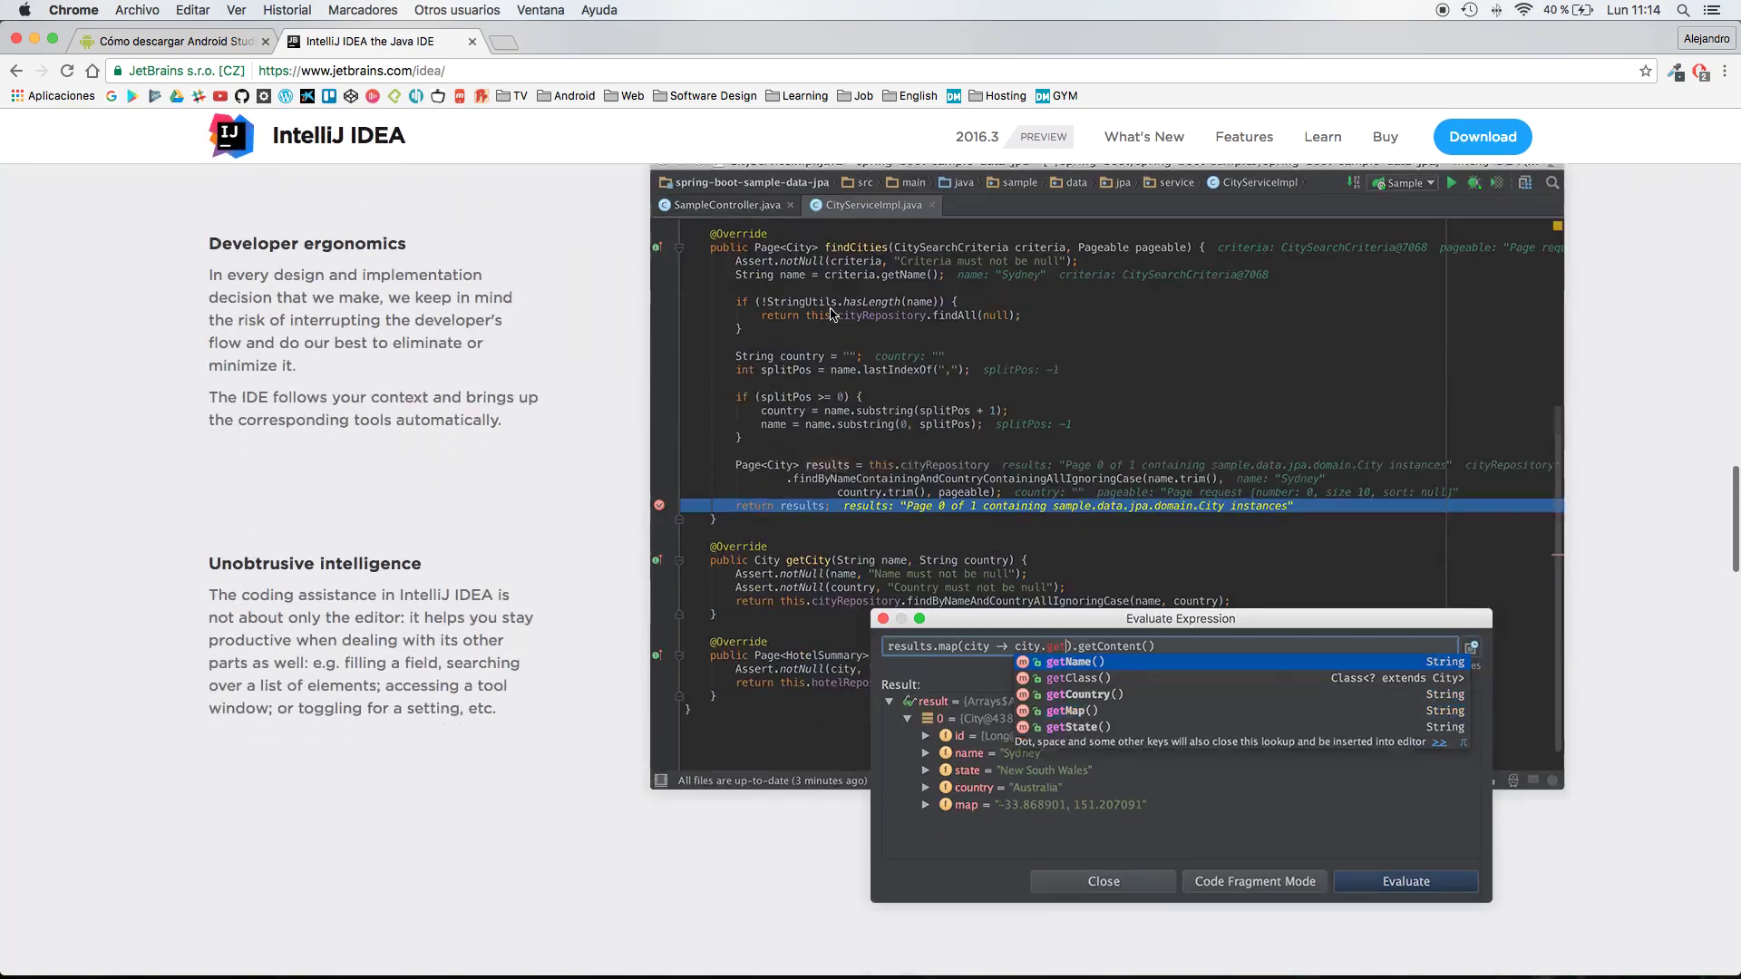
scroll(867, 298, "down", 12)
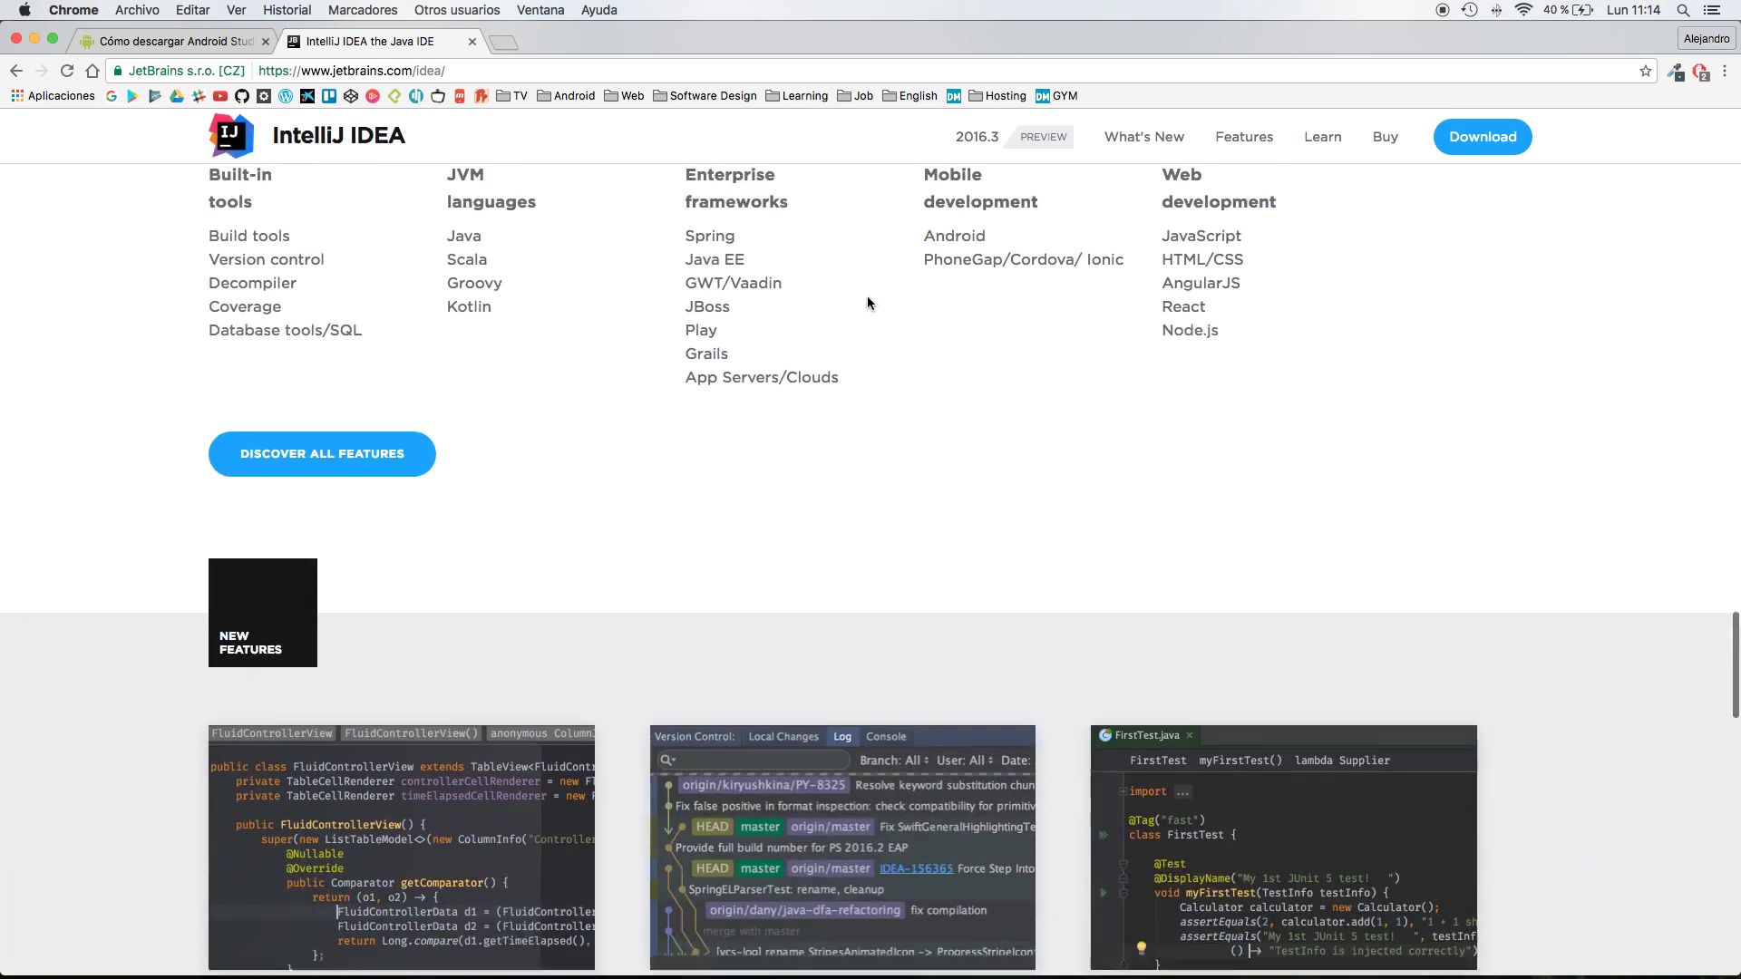
scroll(867, 303, "down", 15)
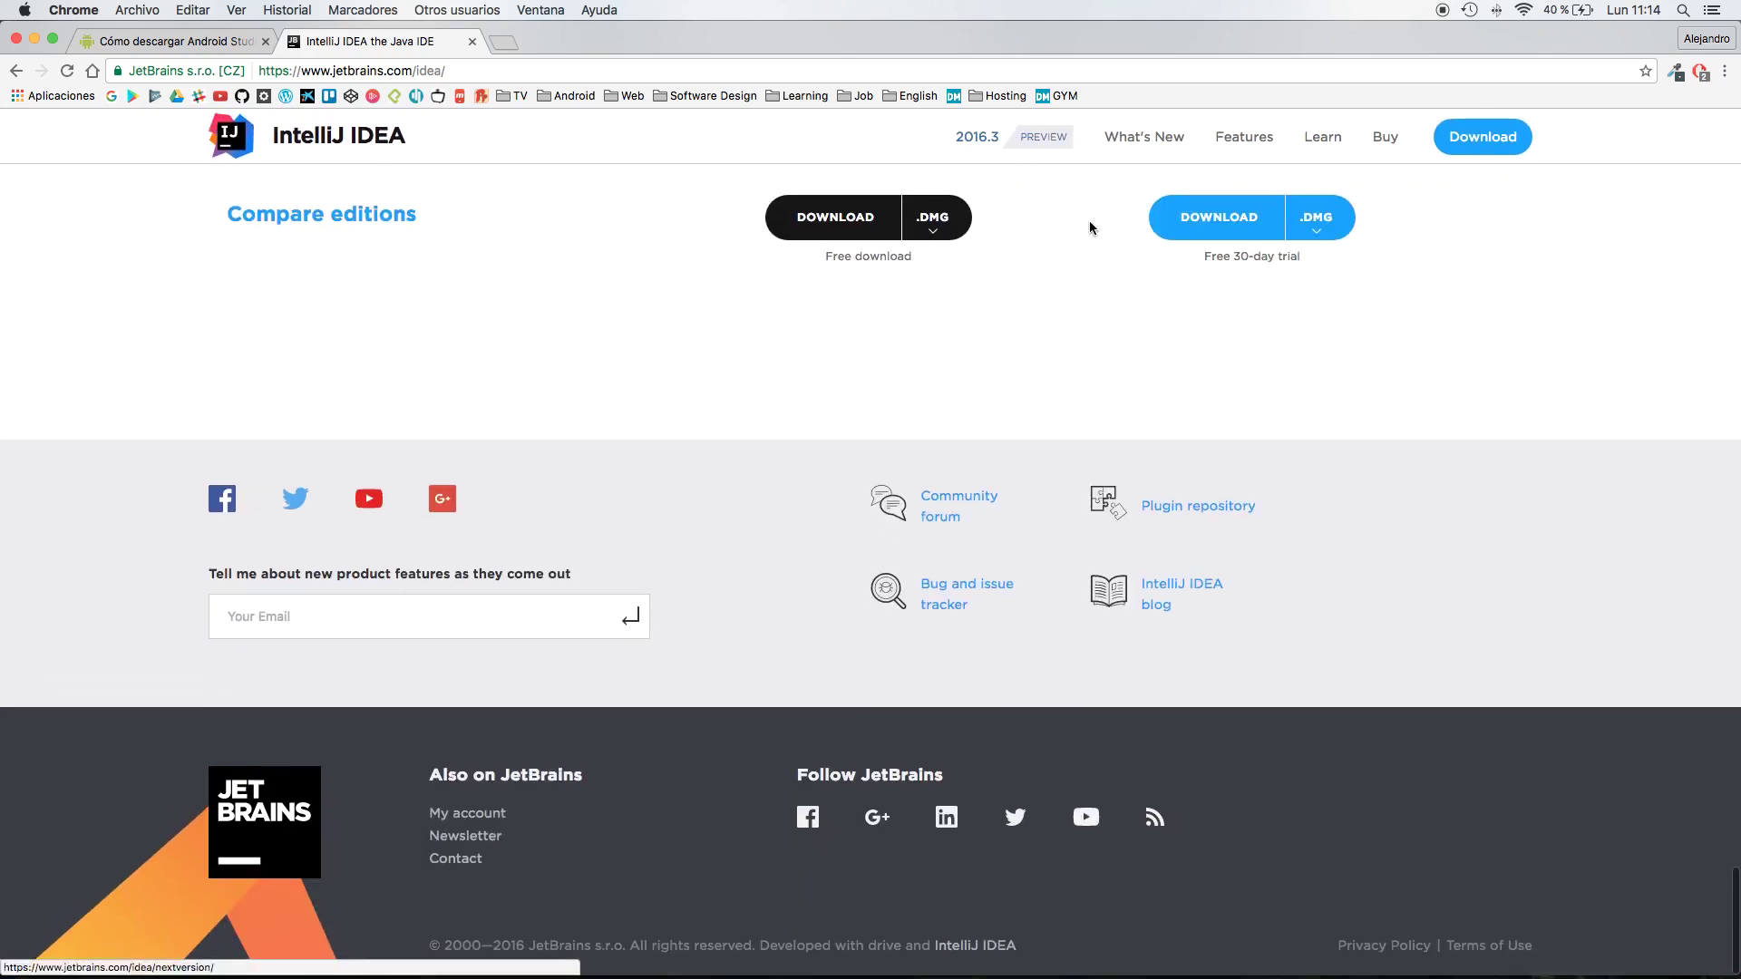
scroll(1088, 226, "up", 5)
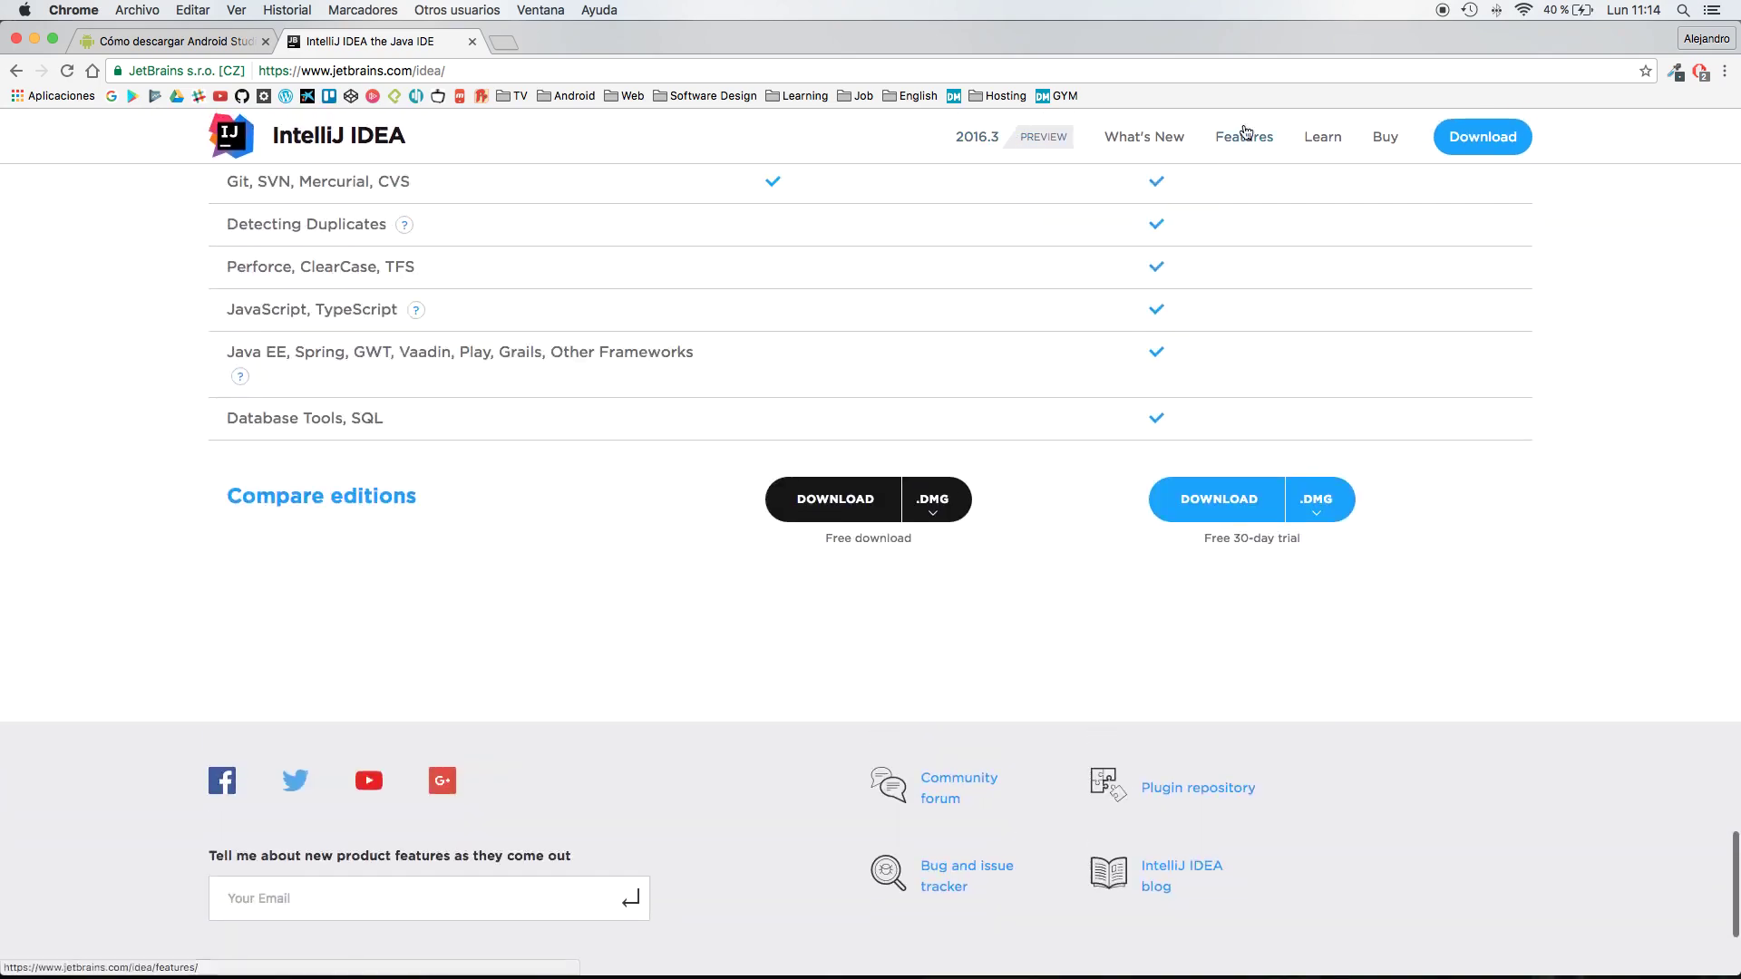
- Examine the IntelliJ IDEA purchase page for subscription prices and the IDEs included in each plan, and close the page
left_click(1385, 143)
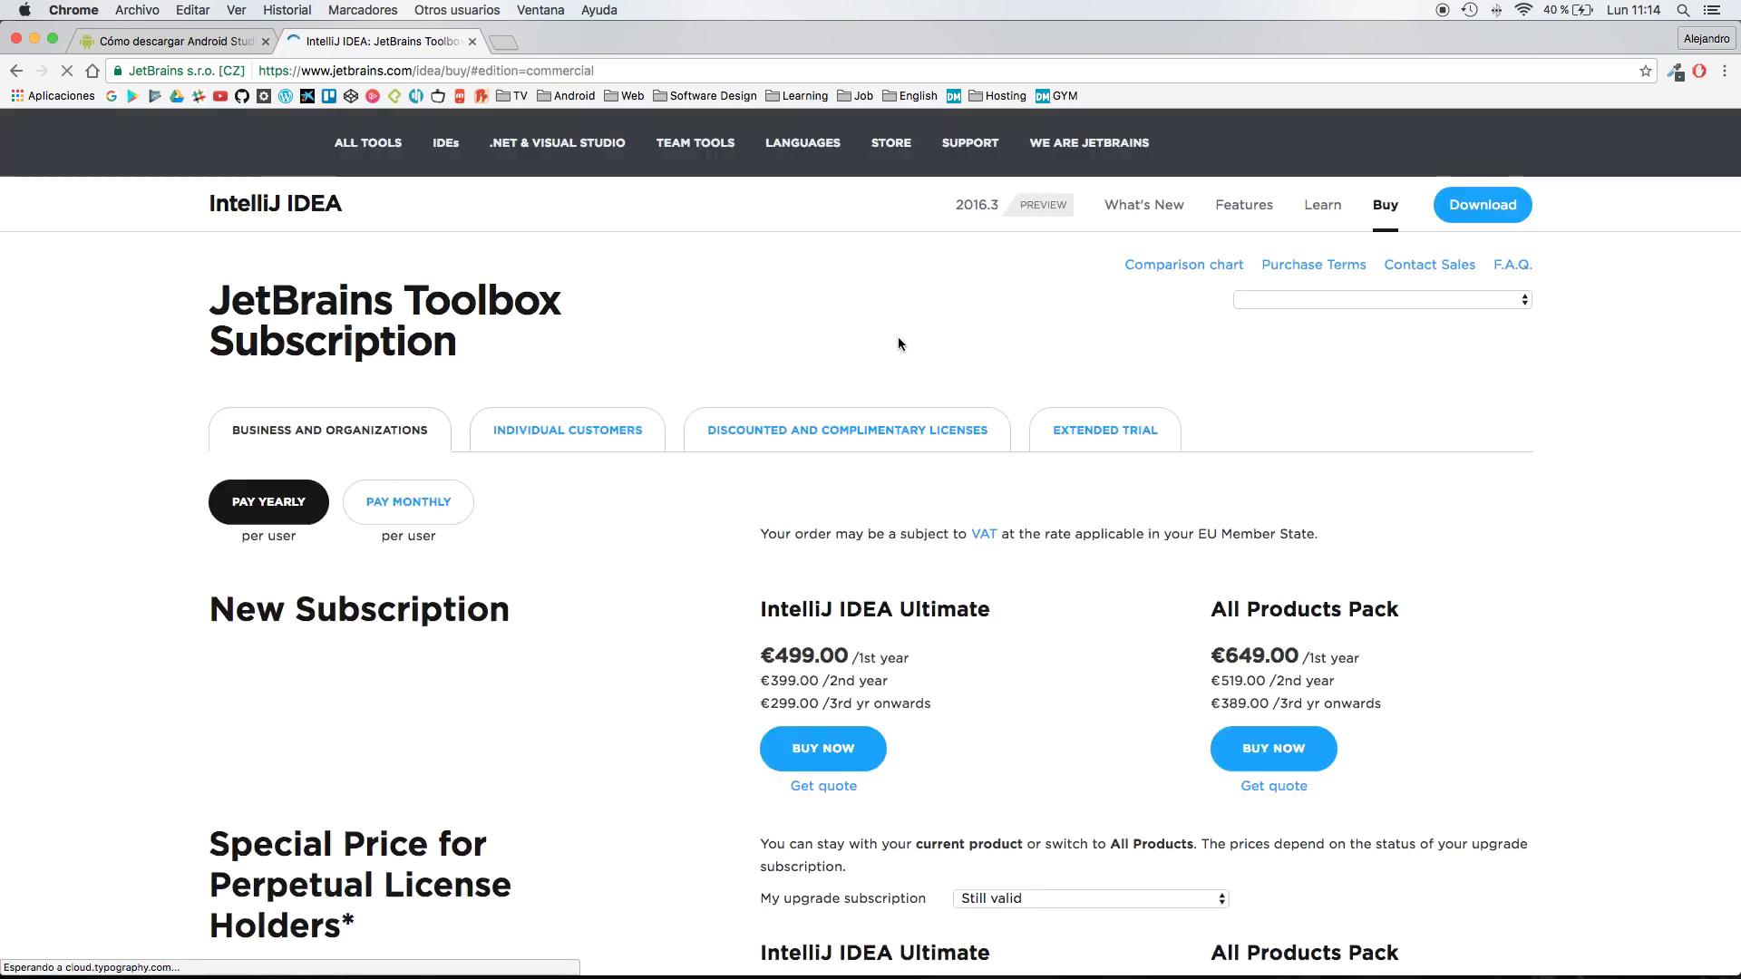
scroll(720, 453, "down", 10)
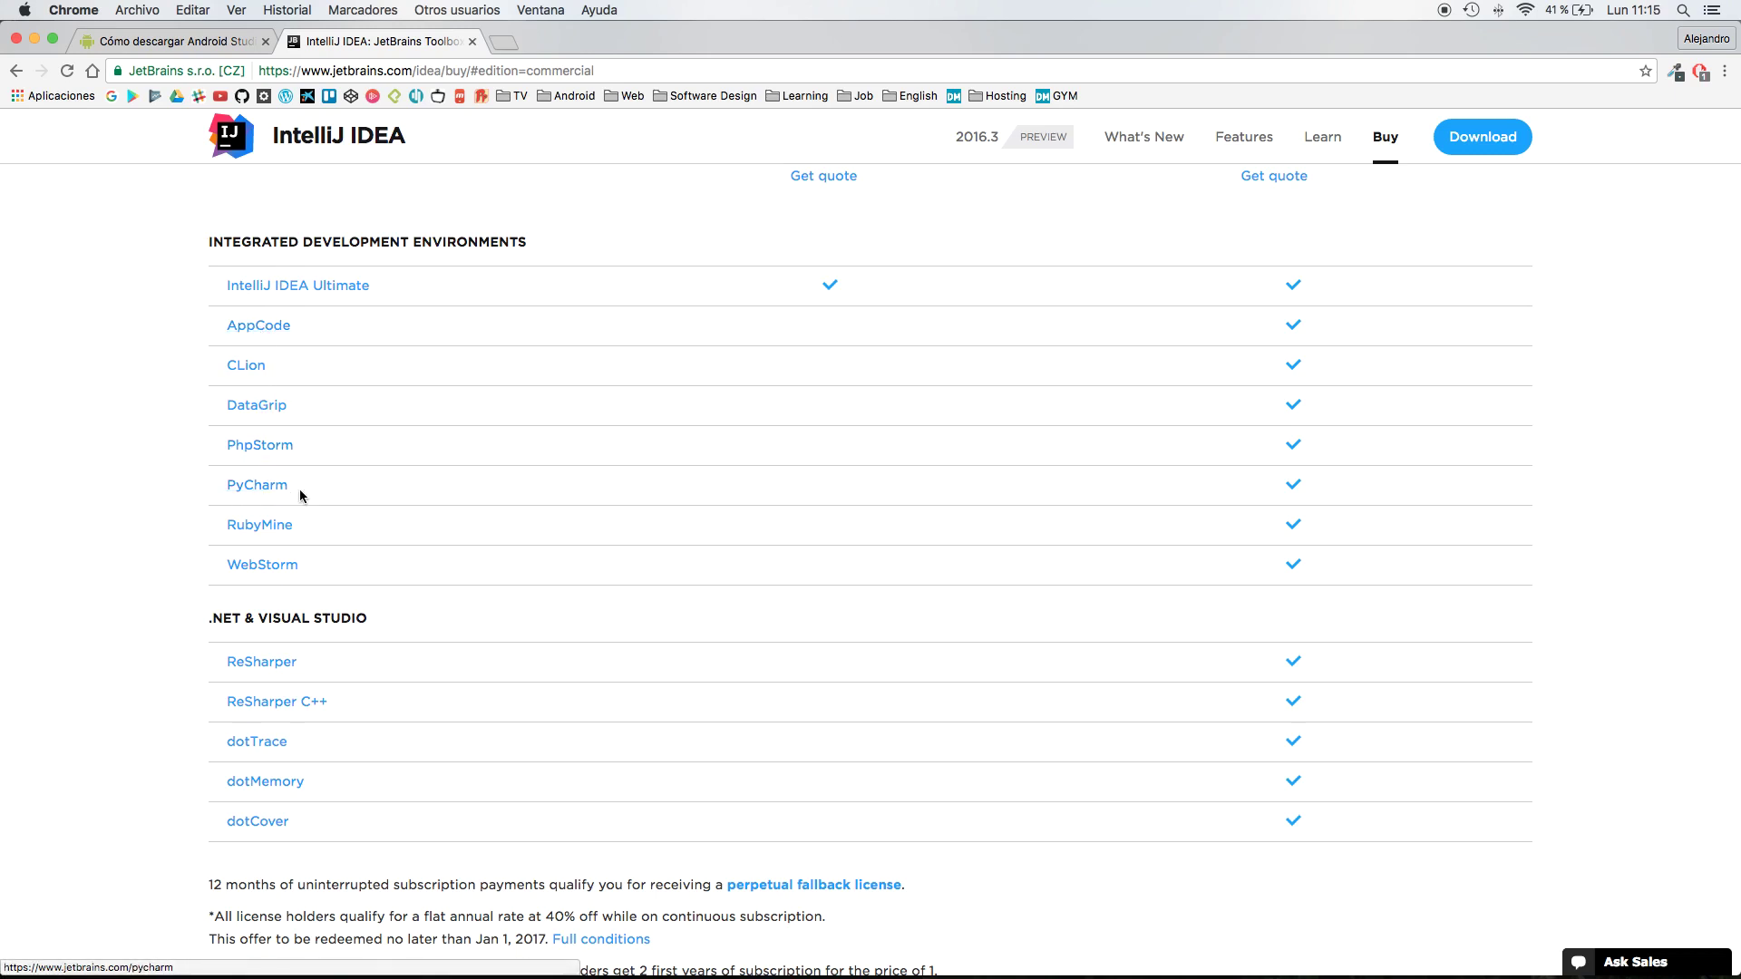
scroll(270, 513, "down", 2)
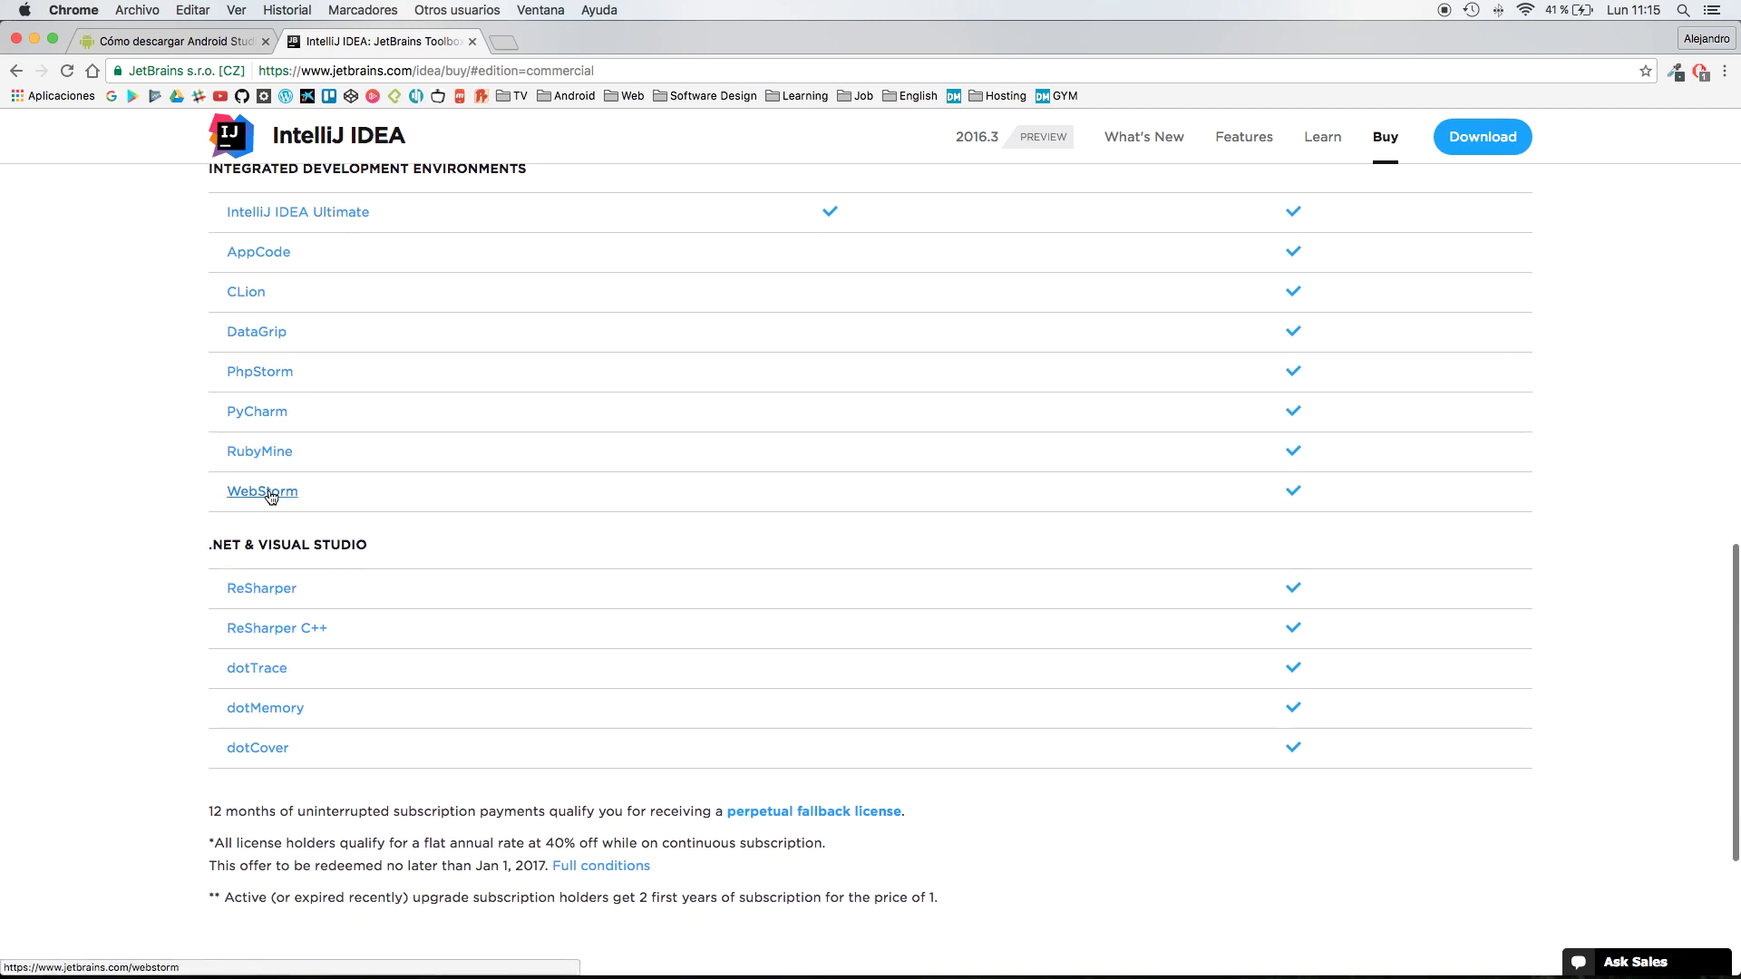
scroll(271, 497, "down", 4)
scroll(253, 489, "up", 6)
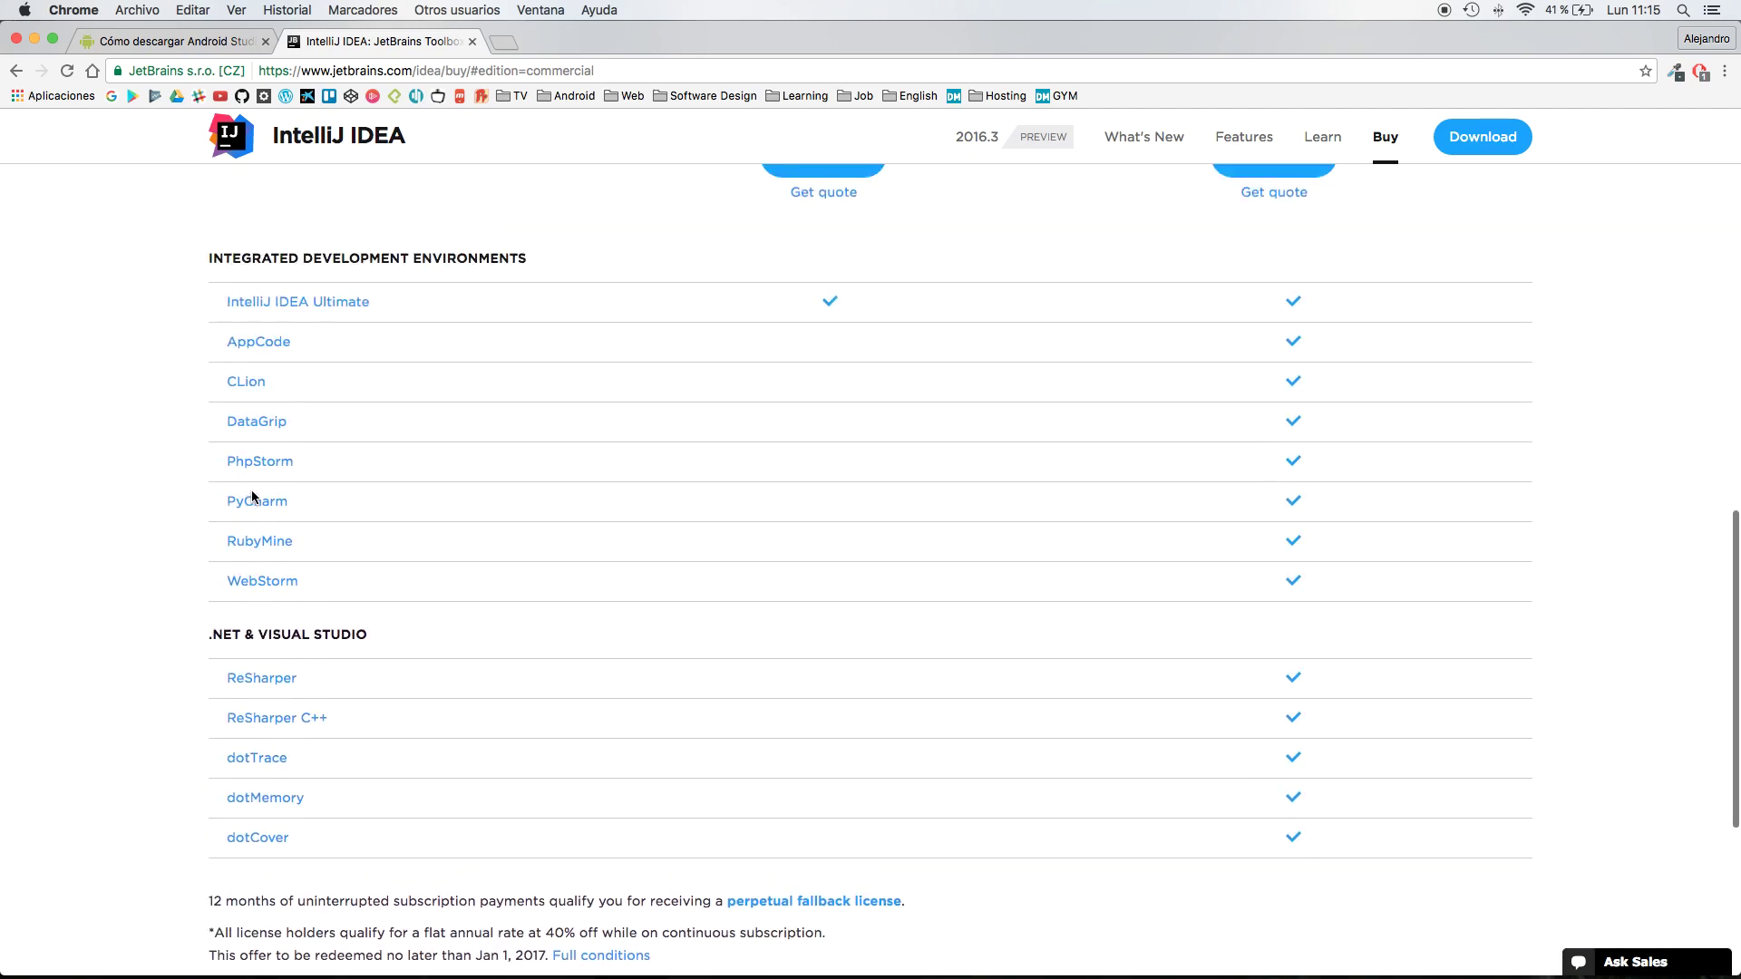
scroll(252, 497, "down", 6)
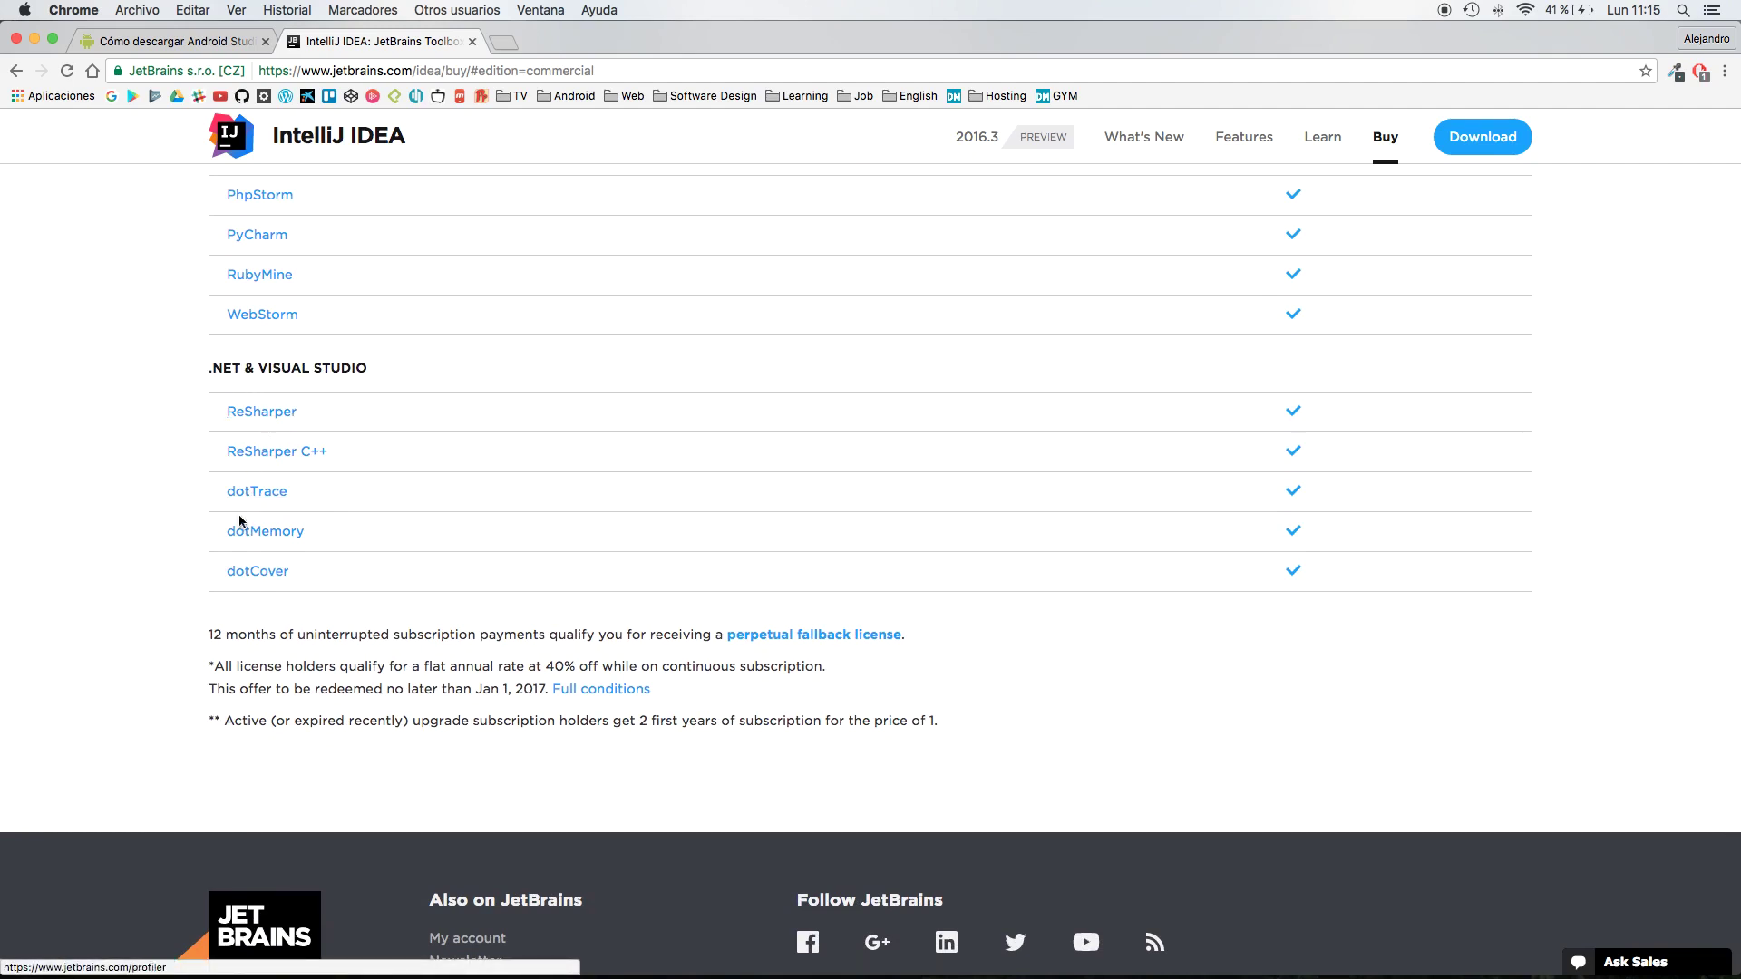
scroll(271, 529, "down", 3)
scroll(274, 525, "up", 9)
scroll(281, 517, "up", 8)
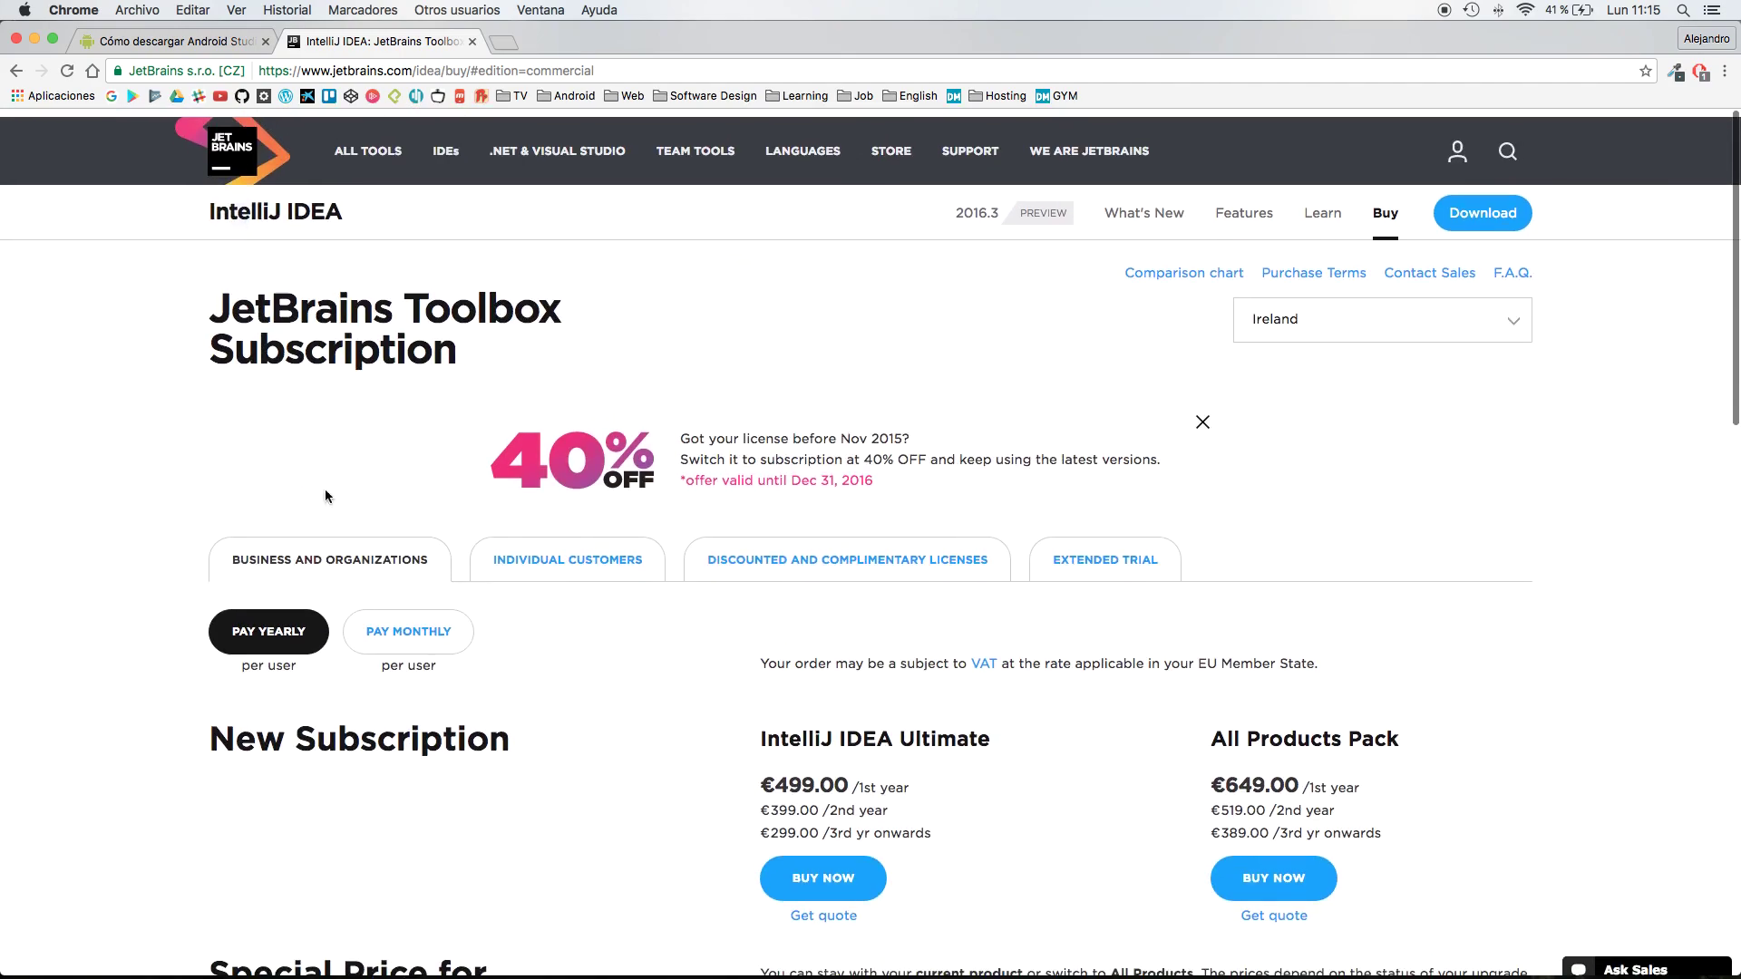
left_click(474, 43)
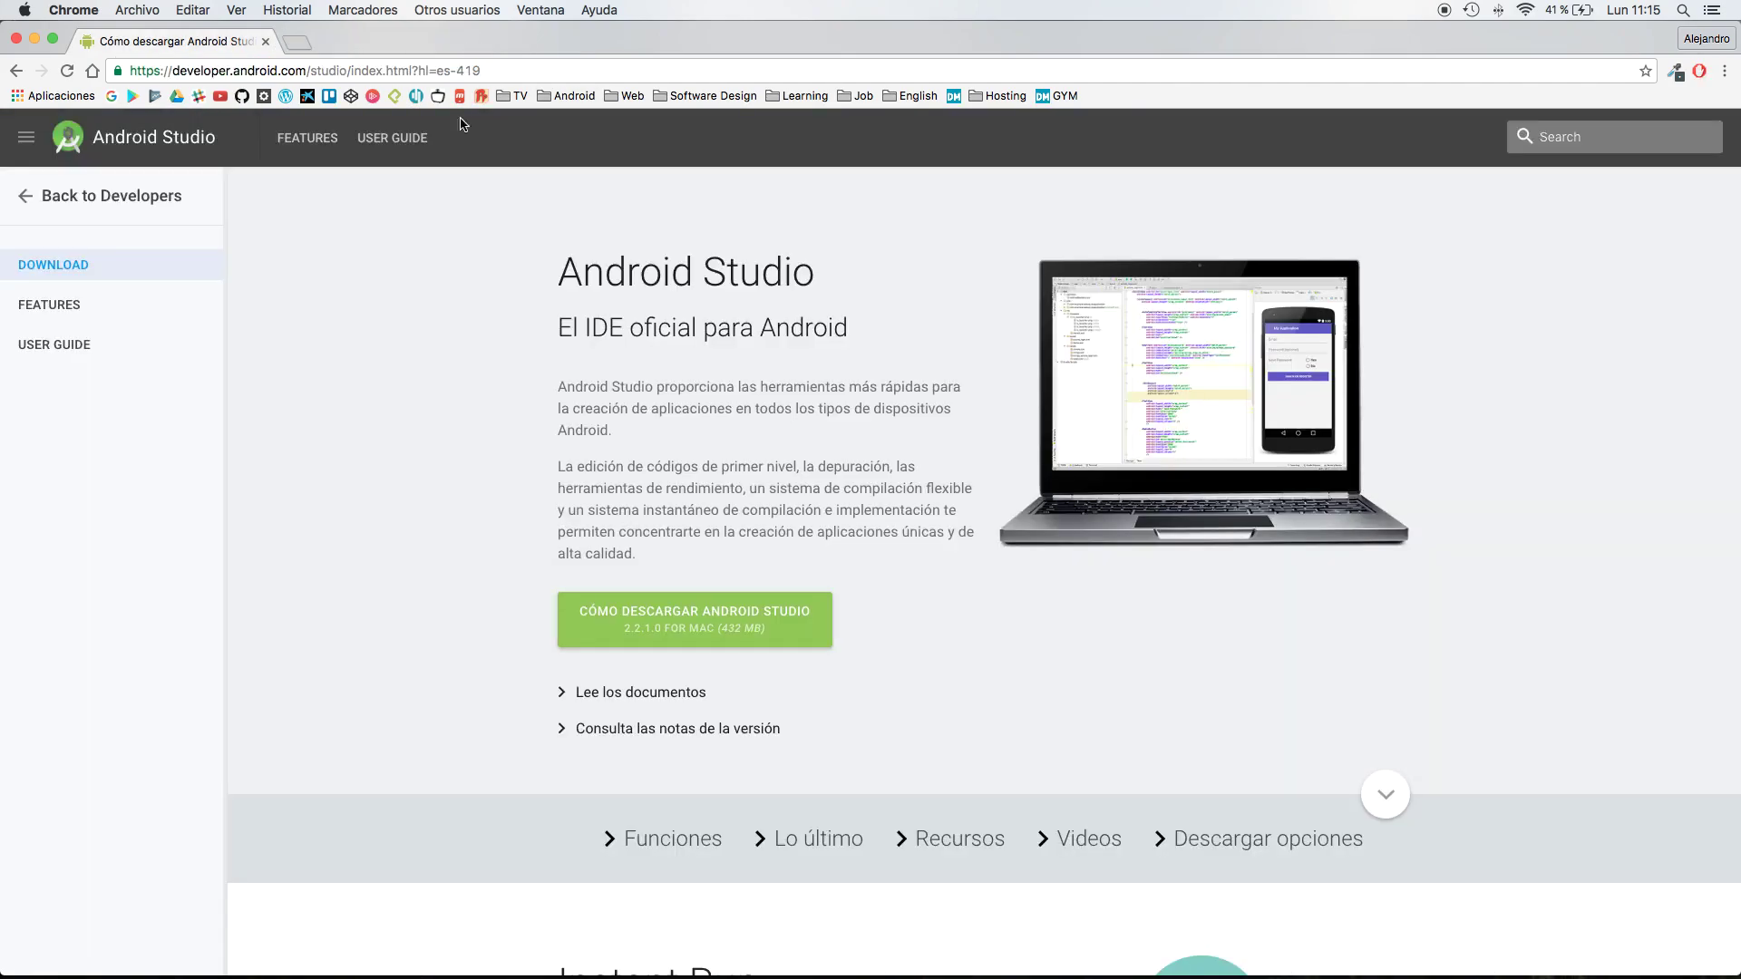
- Switch to Android Studio and start a new project with the application name My Application
key("ctrl+Left")
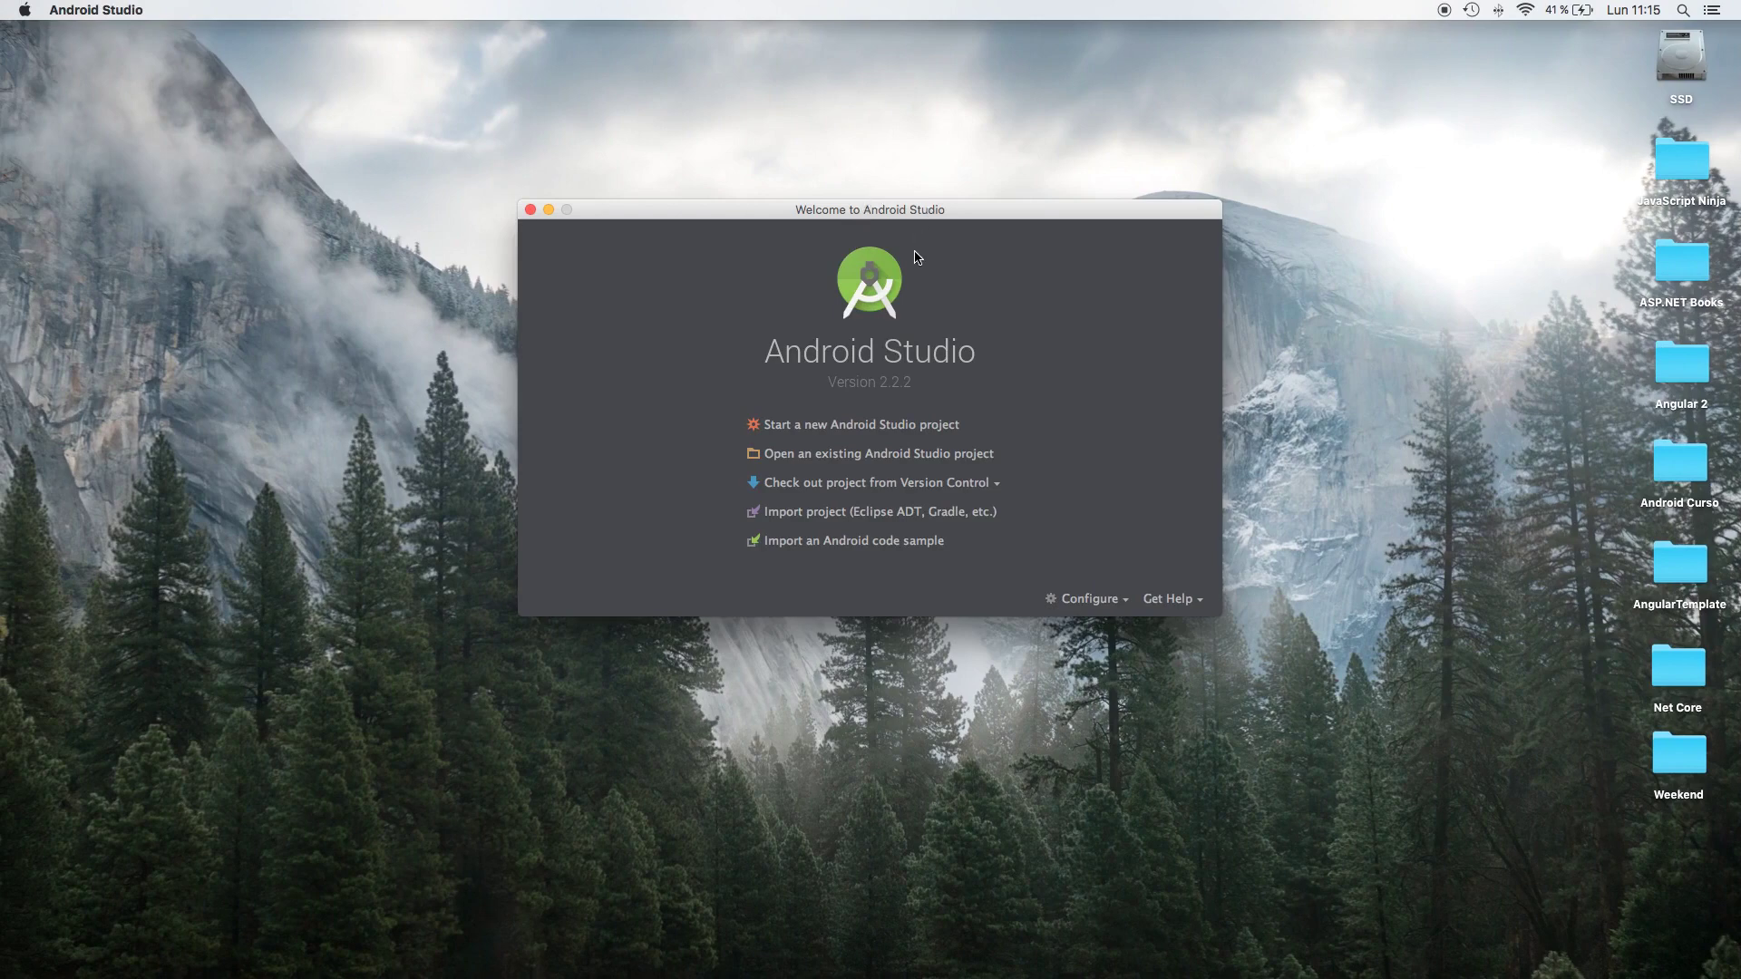
left_click(884, 426)
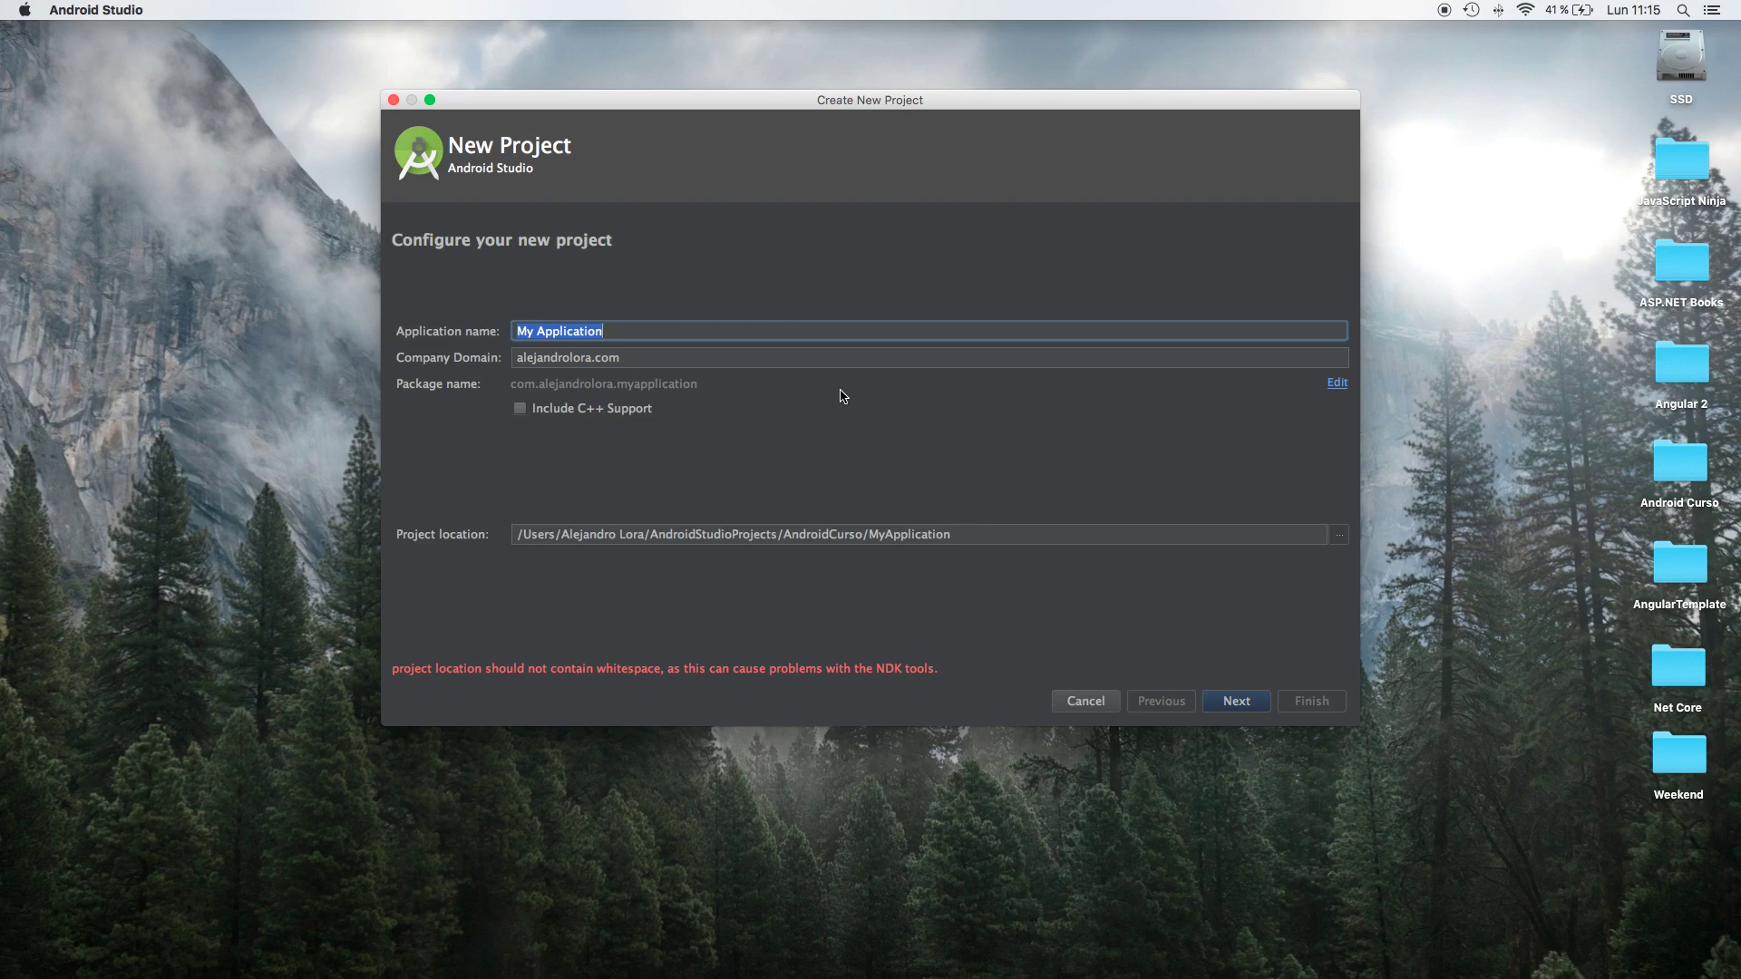
key("Return")
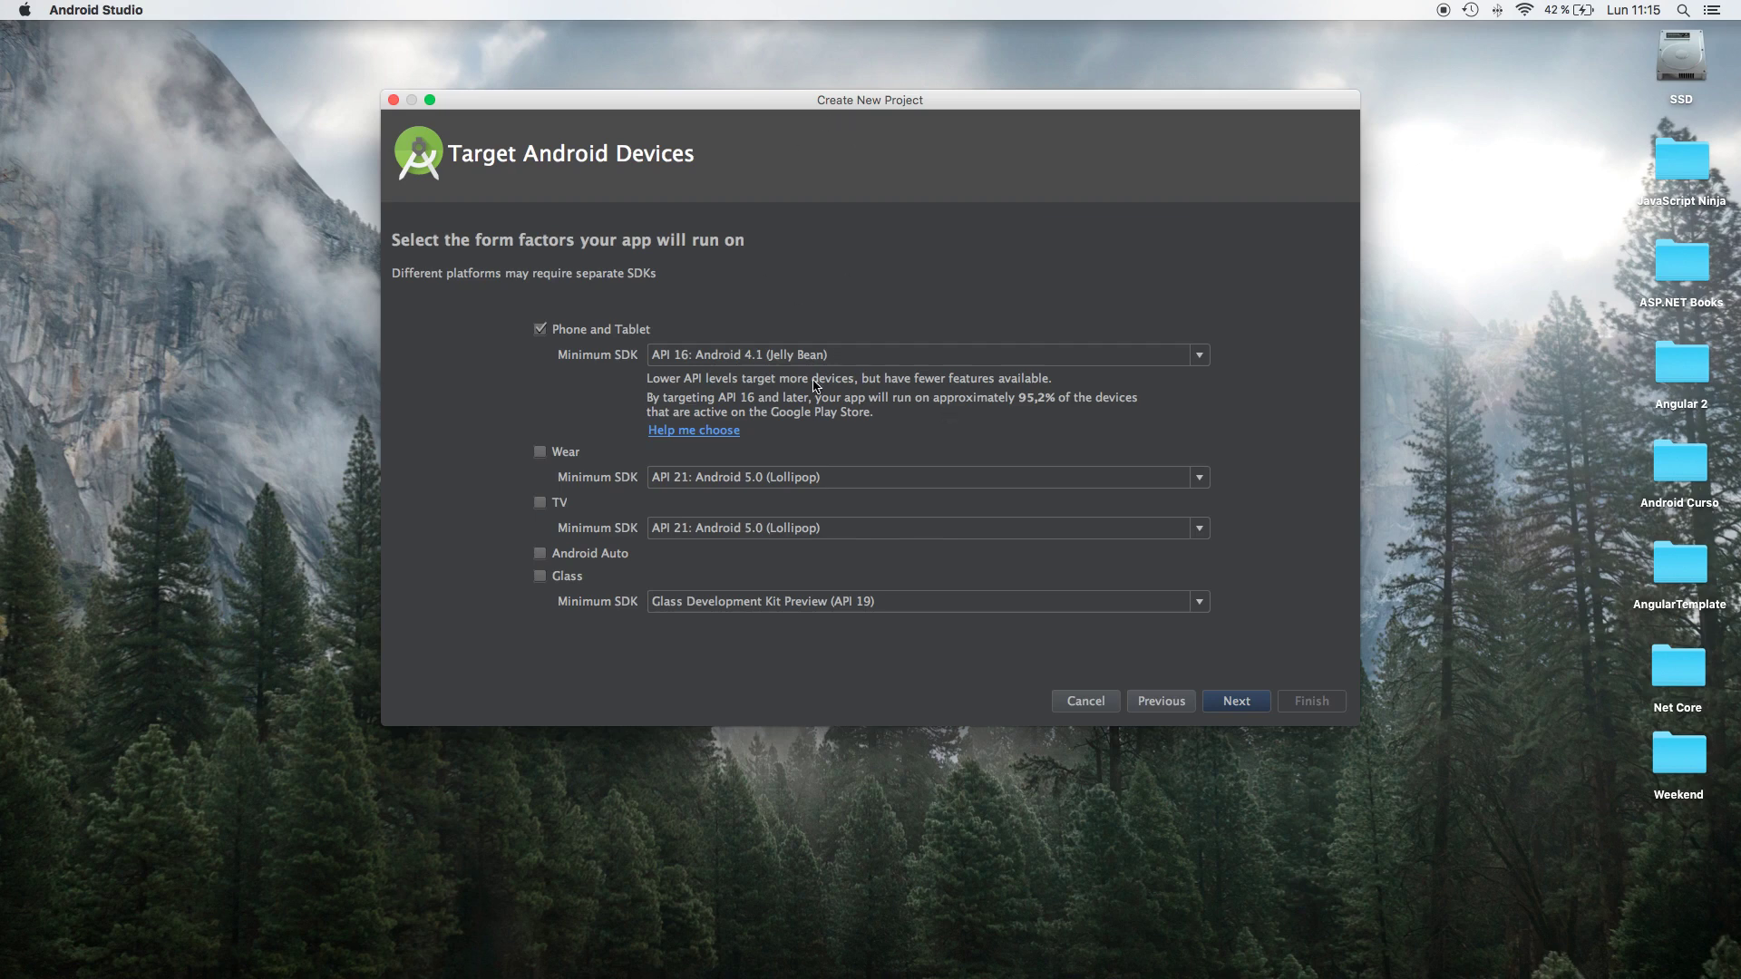
- Review the available minimum SDK versions and accept API 16: Android 4.1 (Jelly Bean) for Phone and Tablet
left_click(1091, 365)
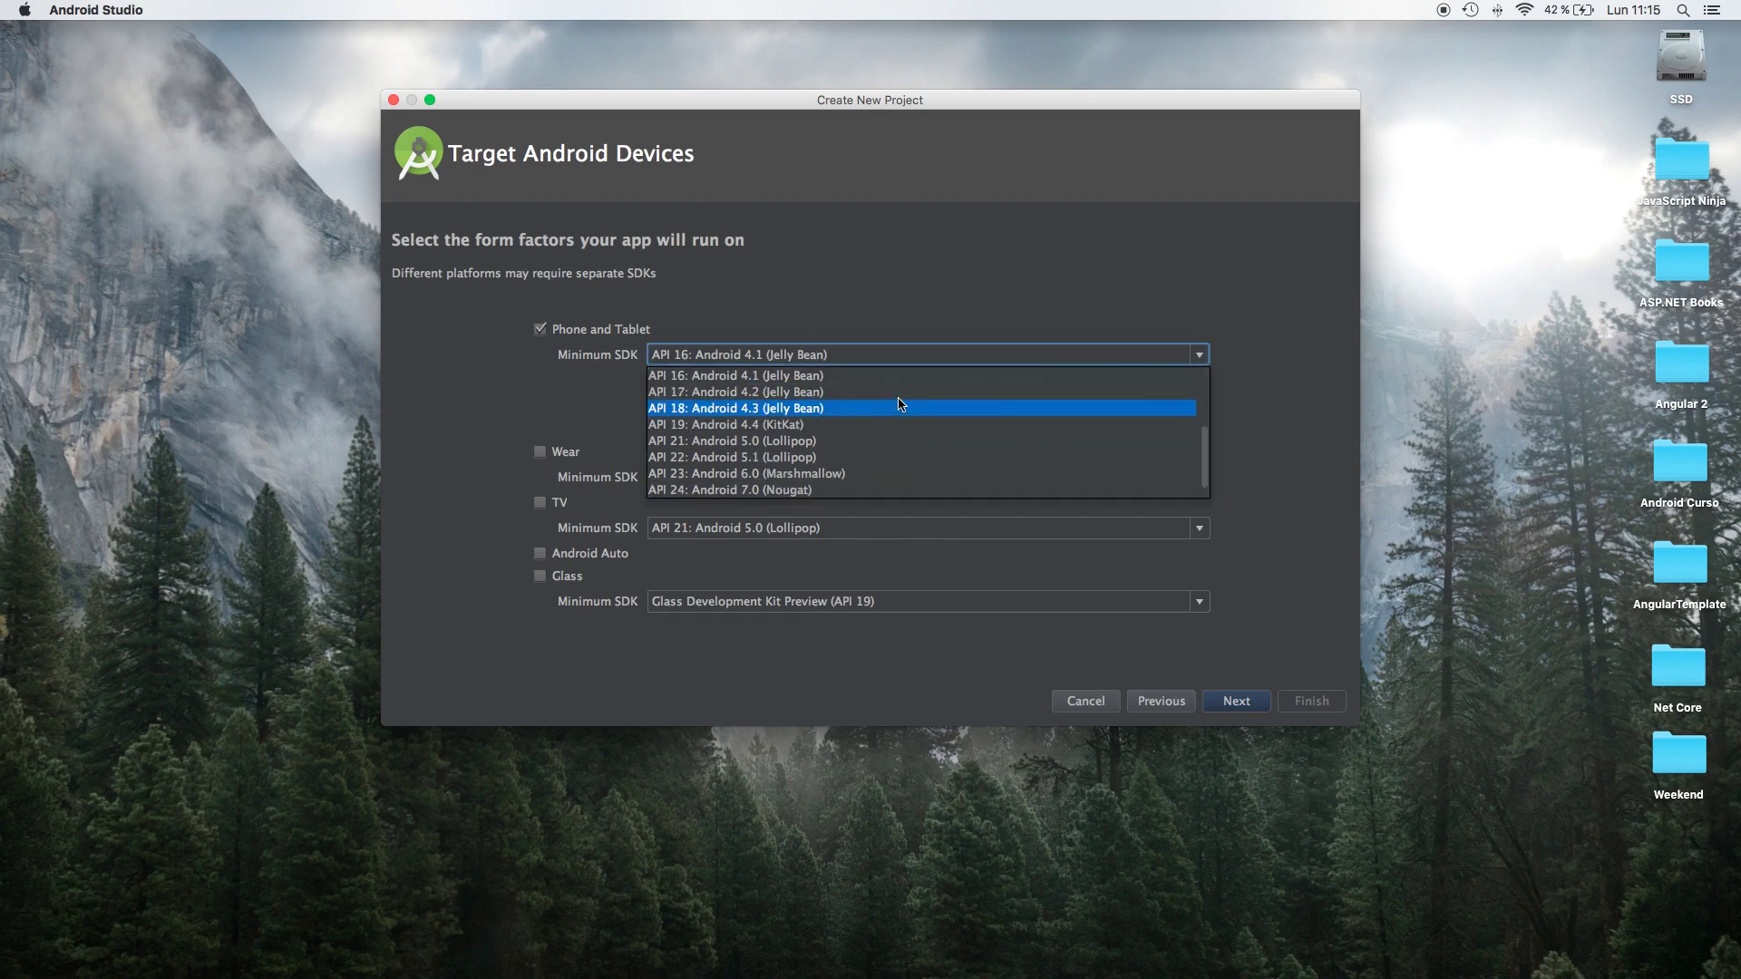
scroll(900, 402, "up", 3)
scroll(830, 431, "up", 3)
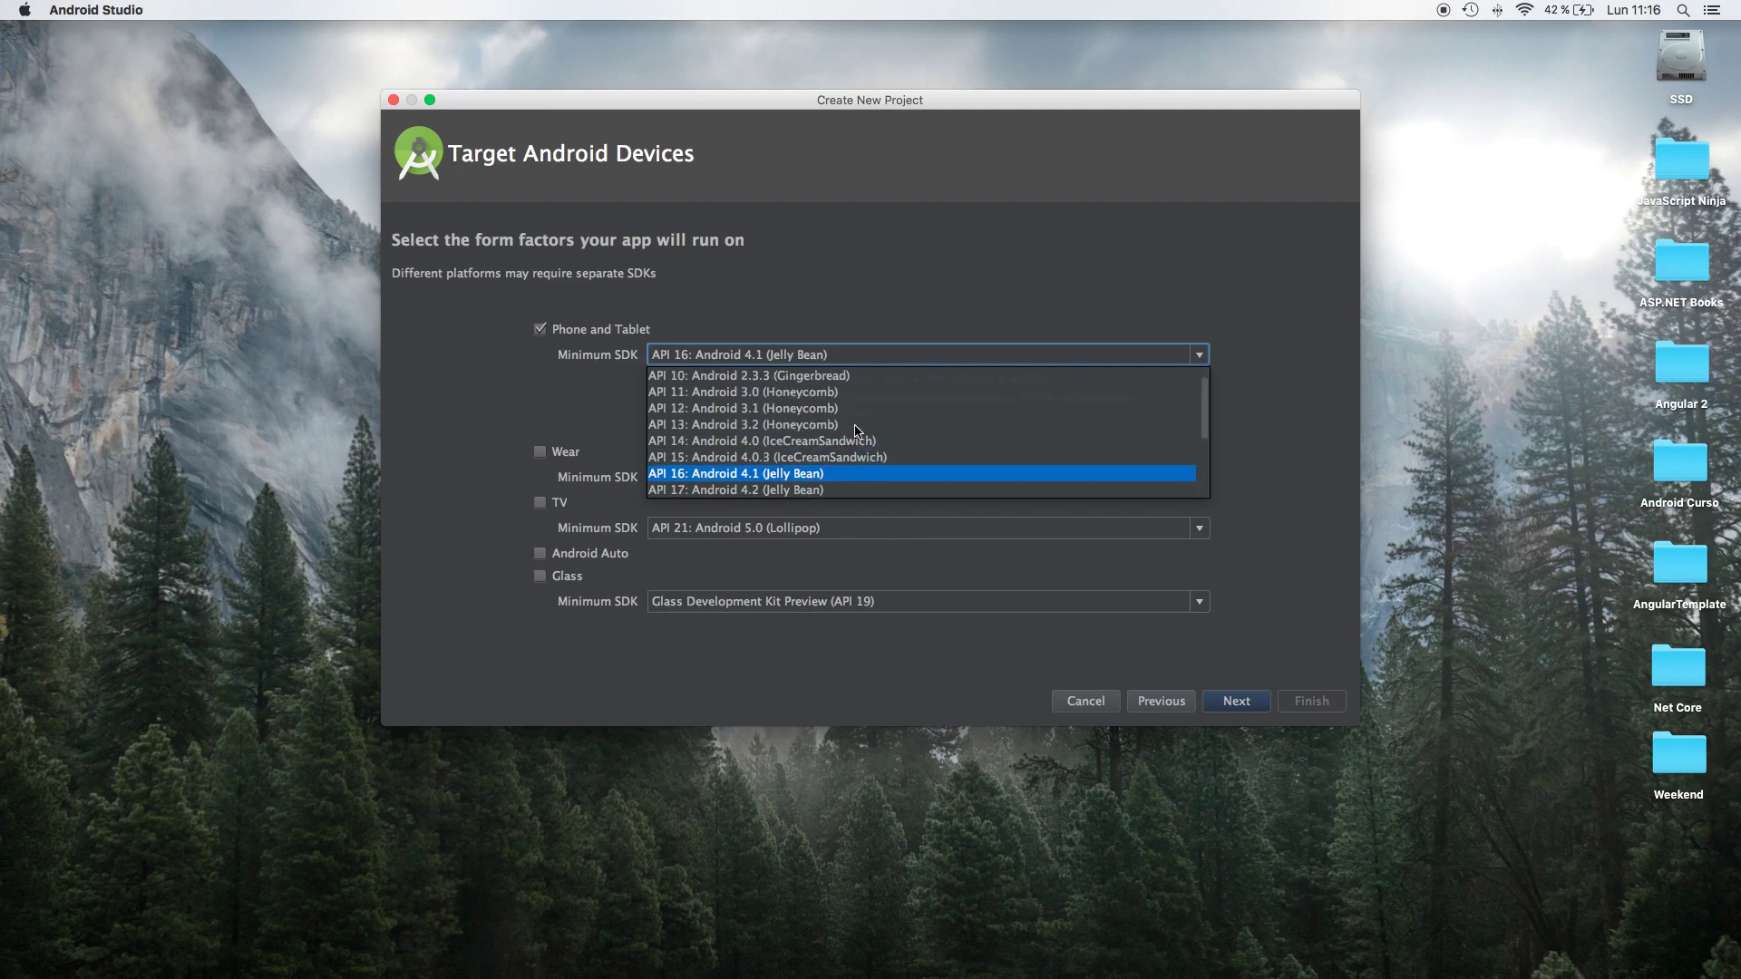
scroll(769, 386, "up", 1)
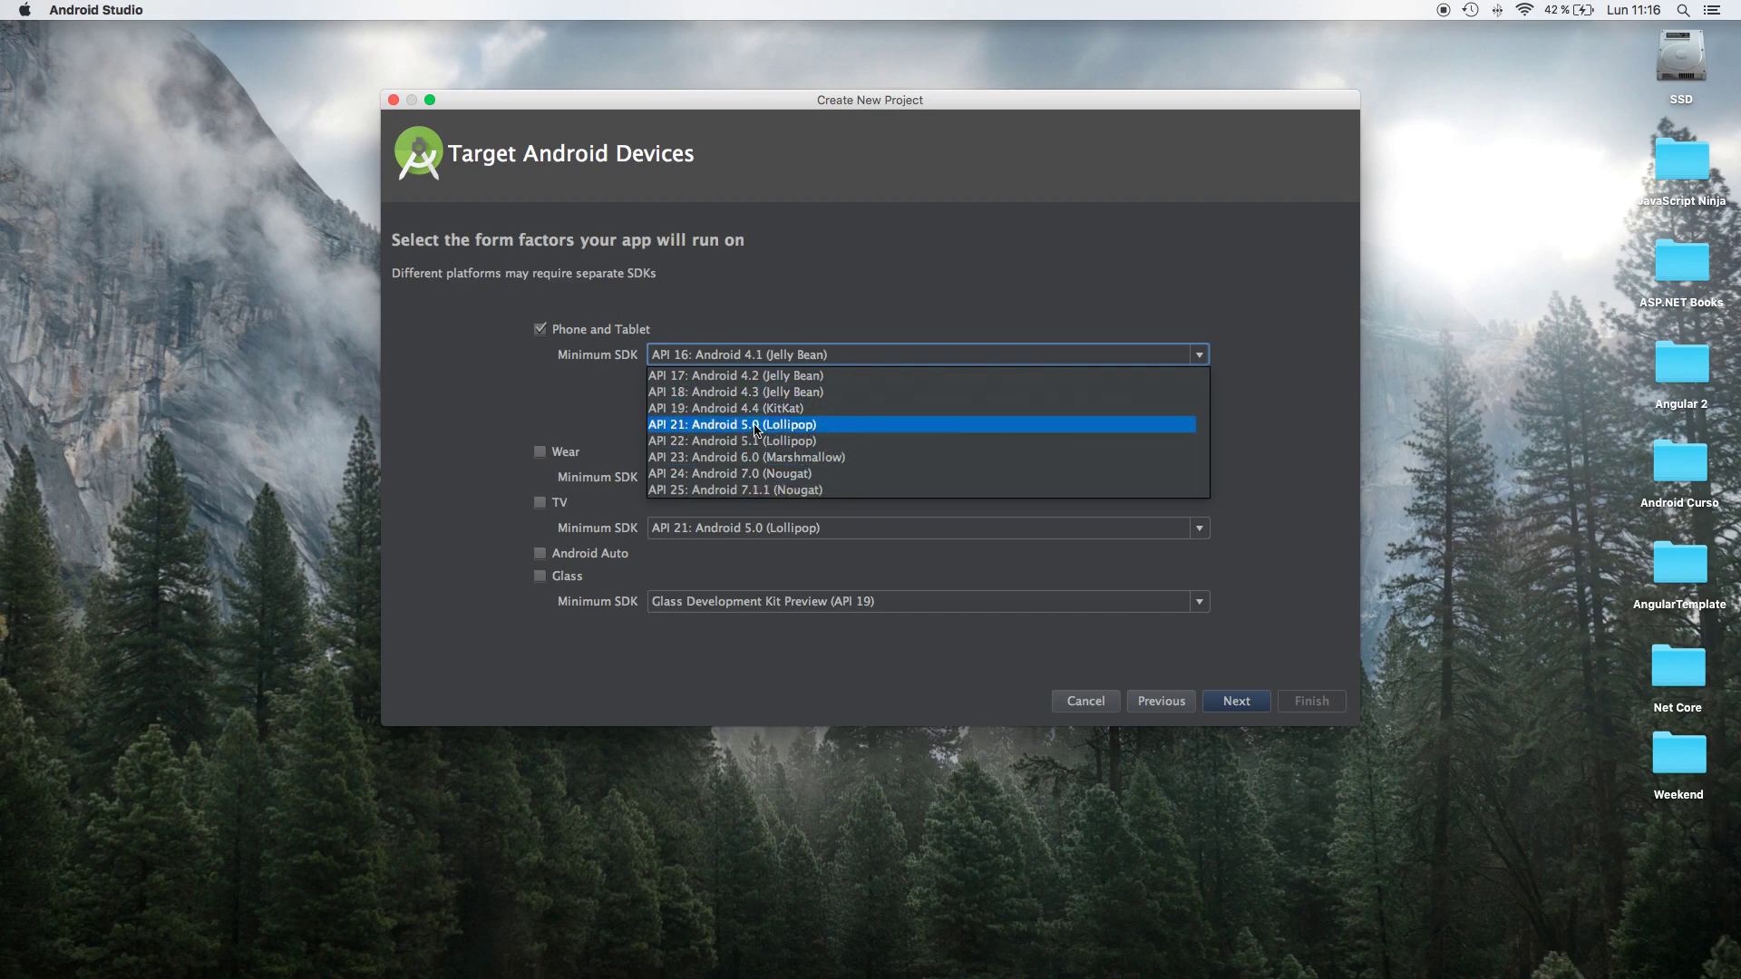
key("Escape")
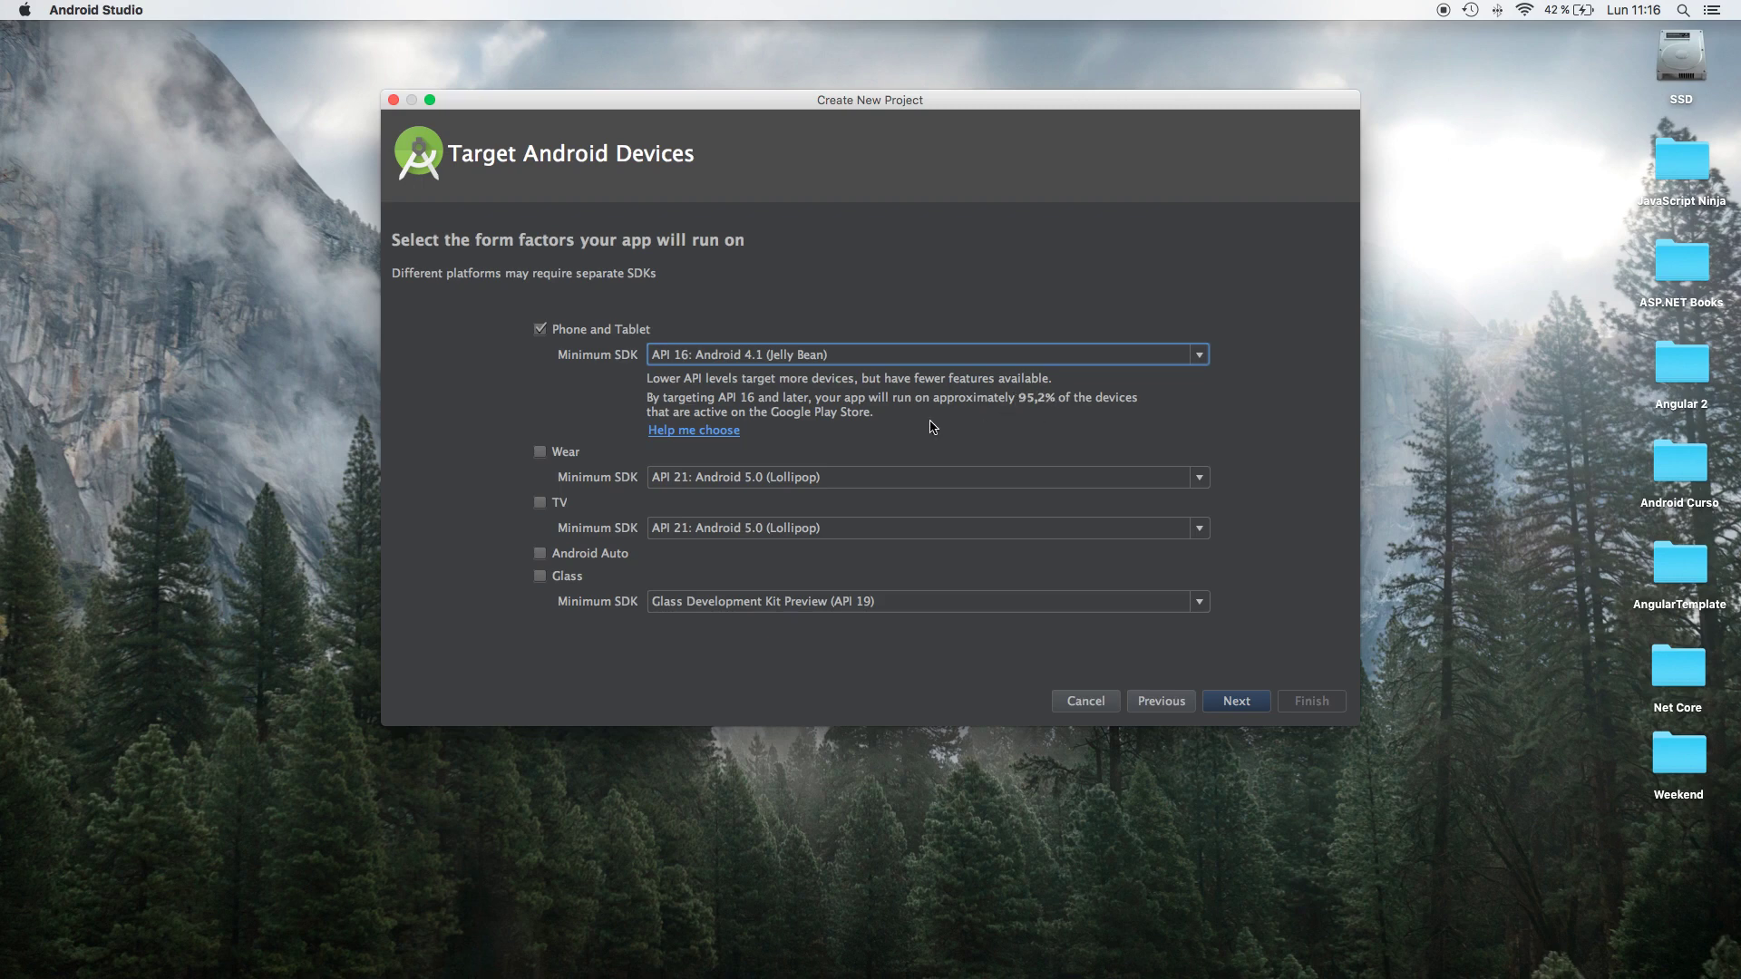
left_click(1246, 704)
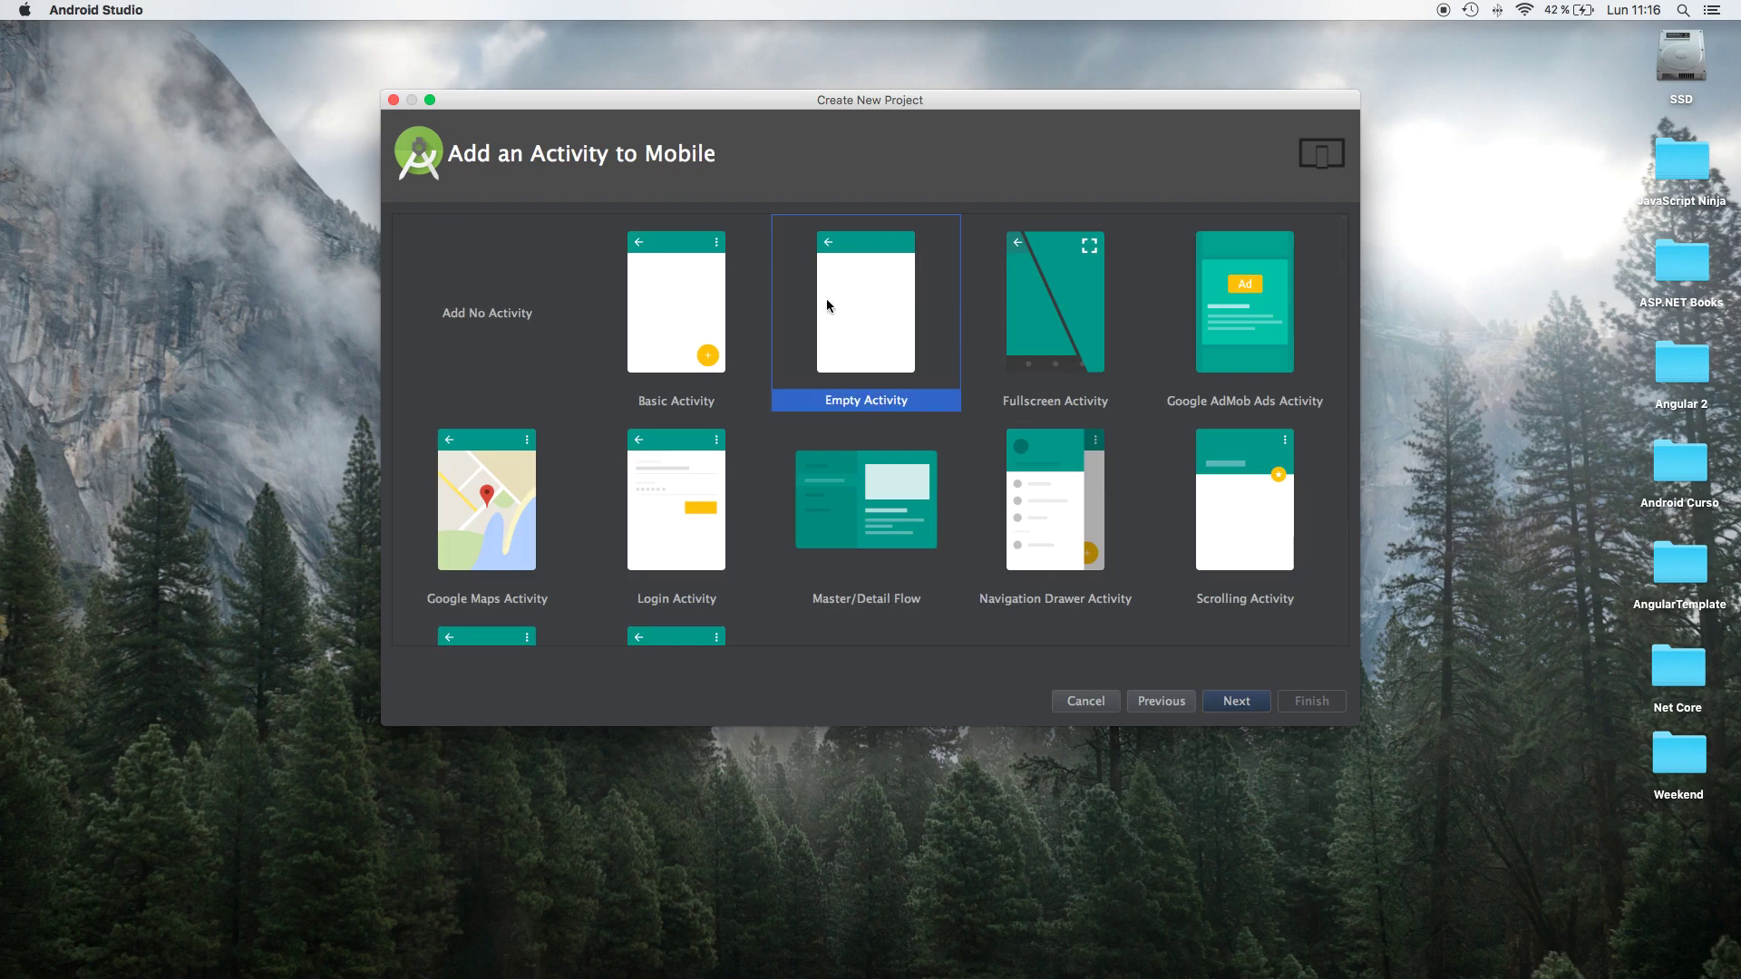
- Create the project with an Empty Activity named MainActivity and layout activity_main, and dismiss the Tip of the Day
scroll(866, 422, "down", 3)
scroll(872, 427, "up", 3)
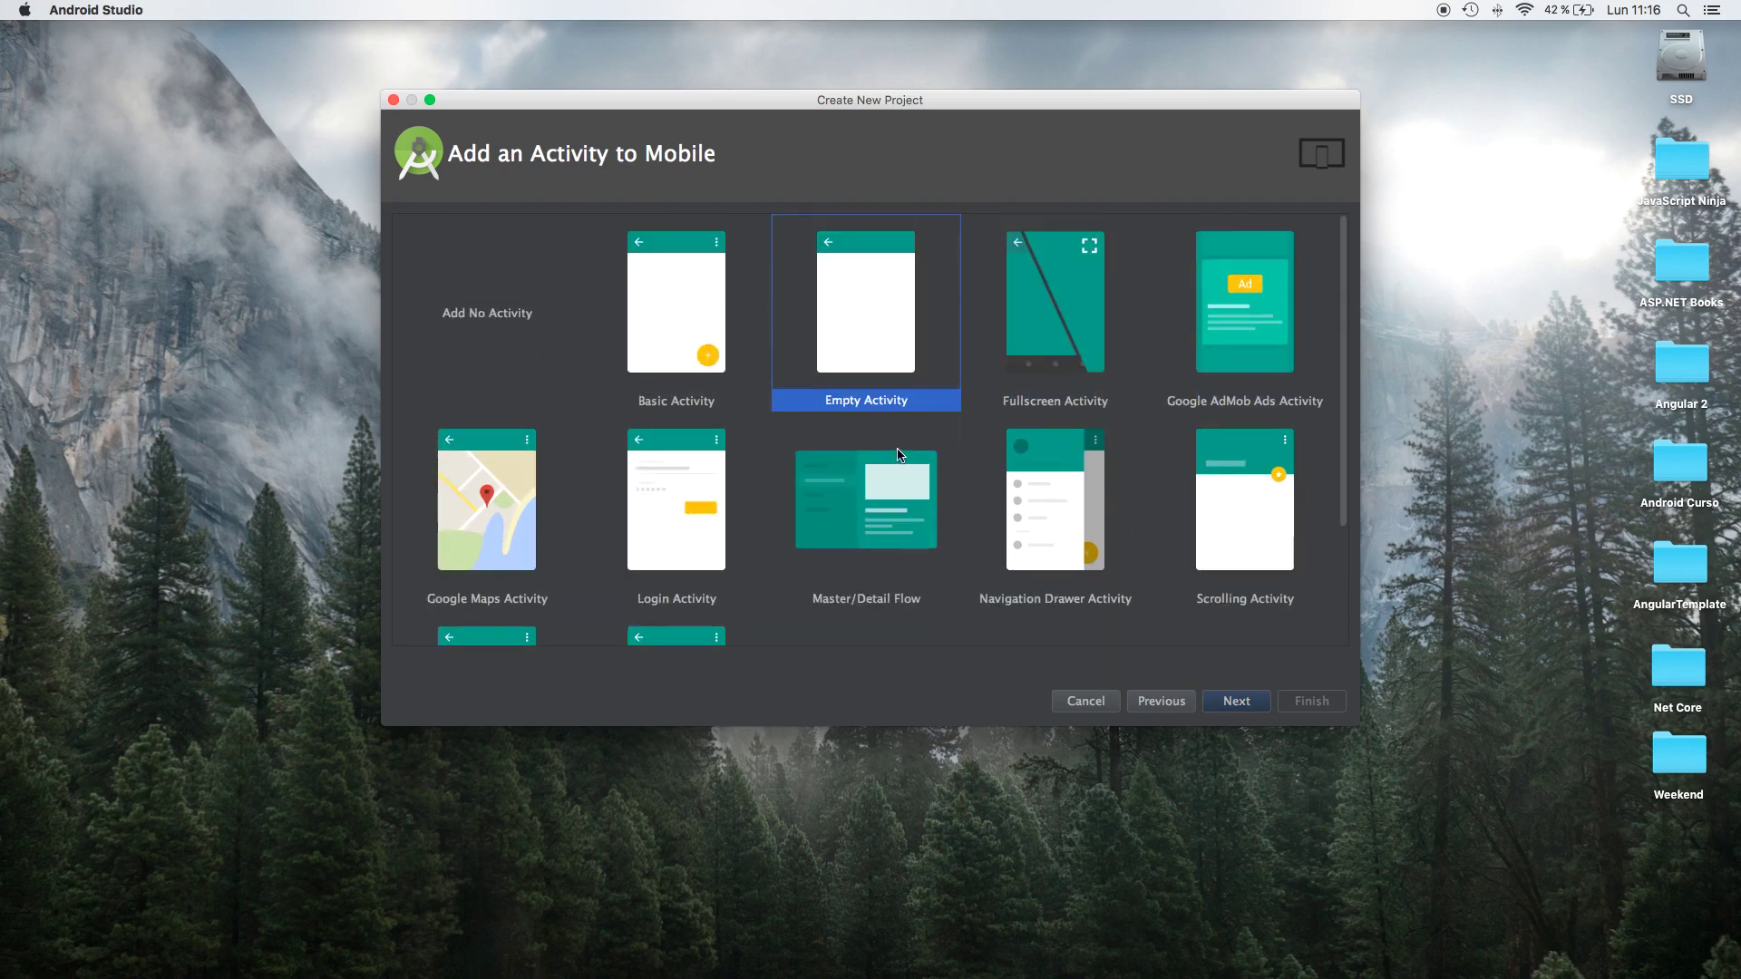
left_click(1244, 705)
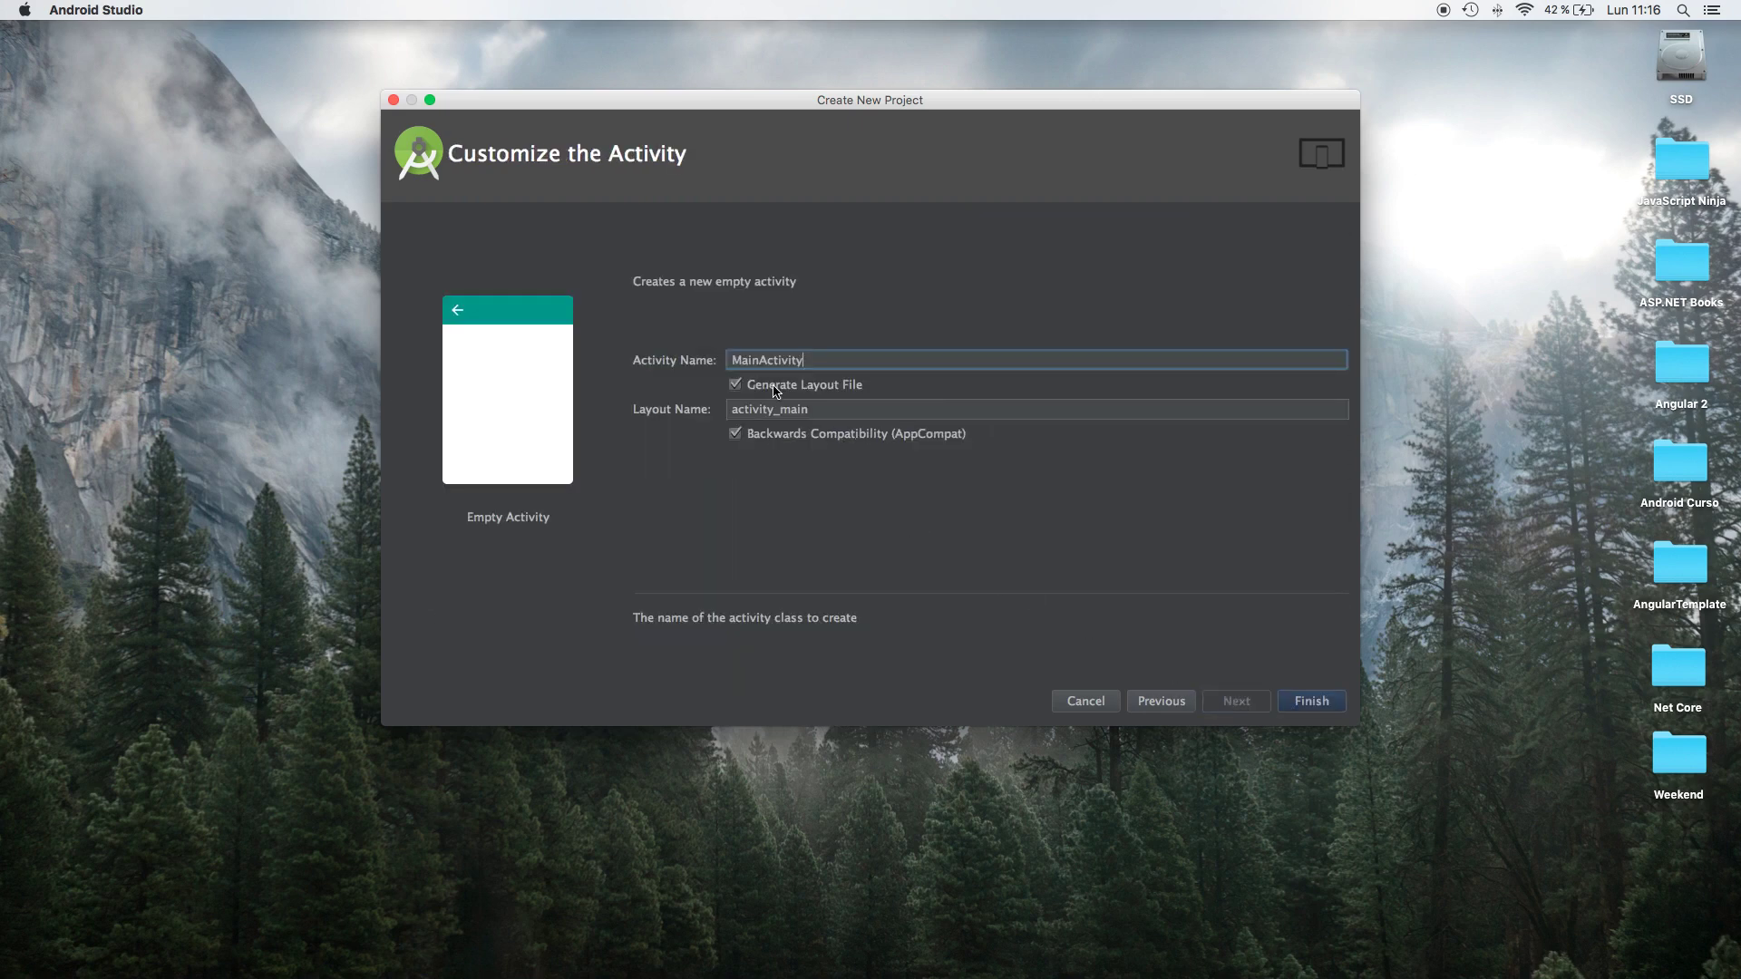
left_click(1324, 712)
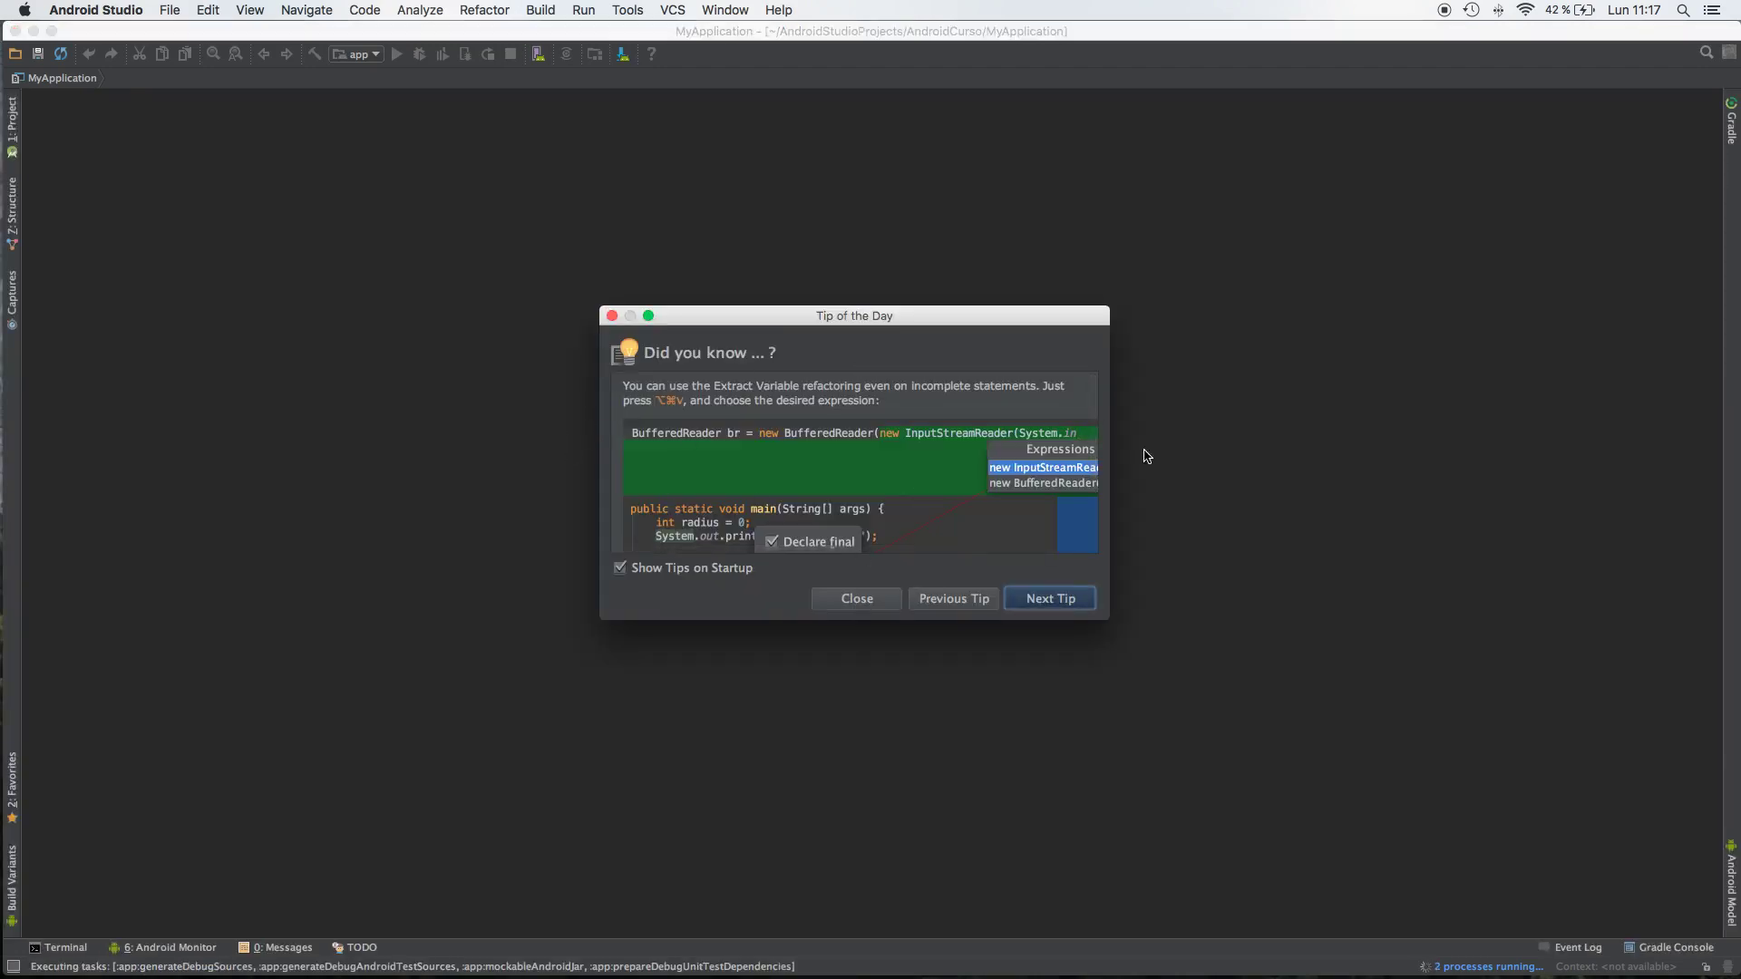
left_click(857, 599)
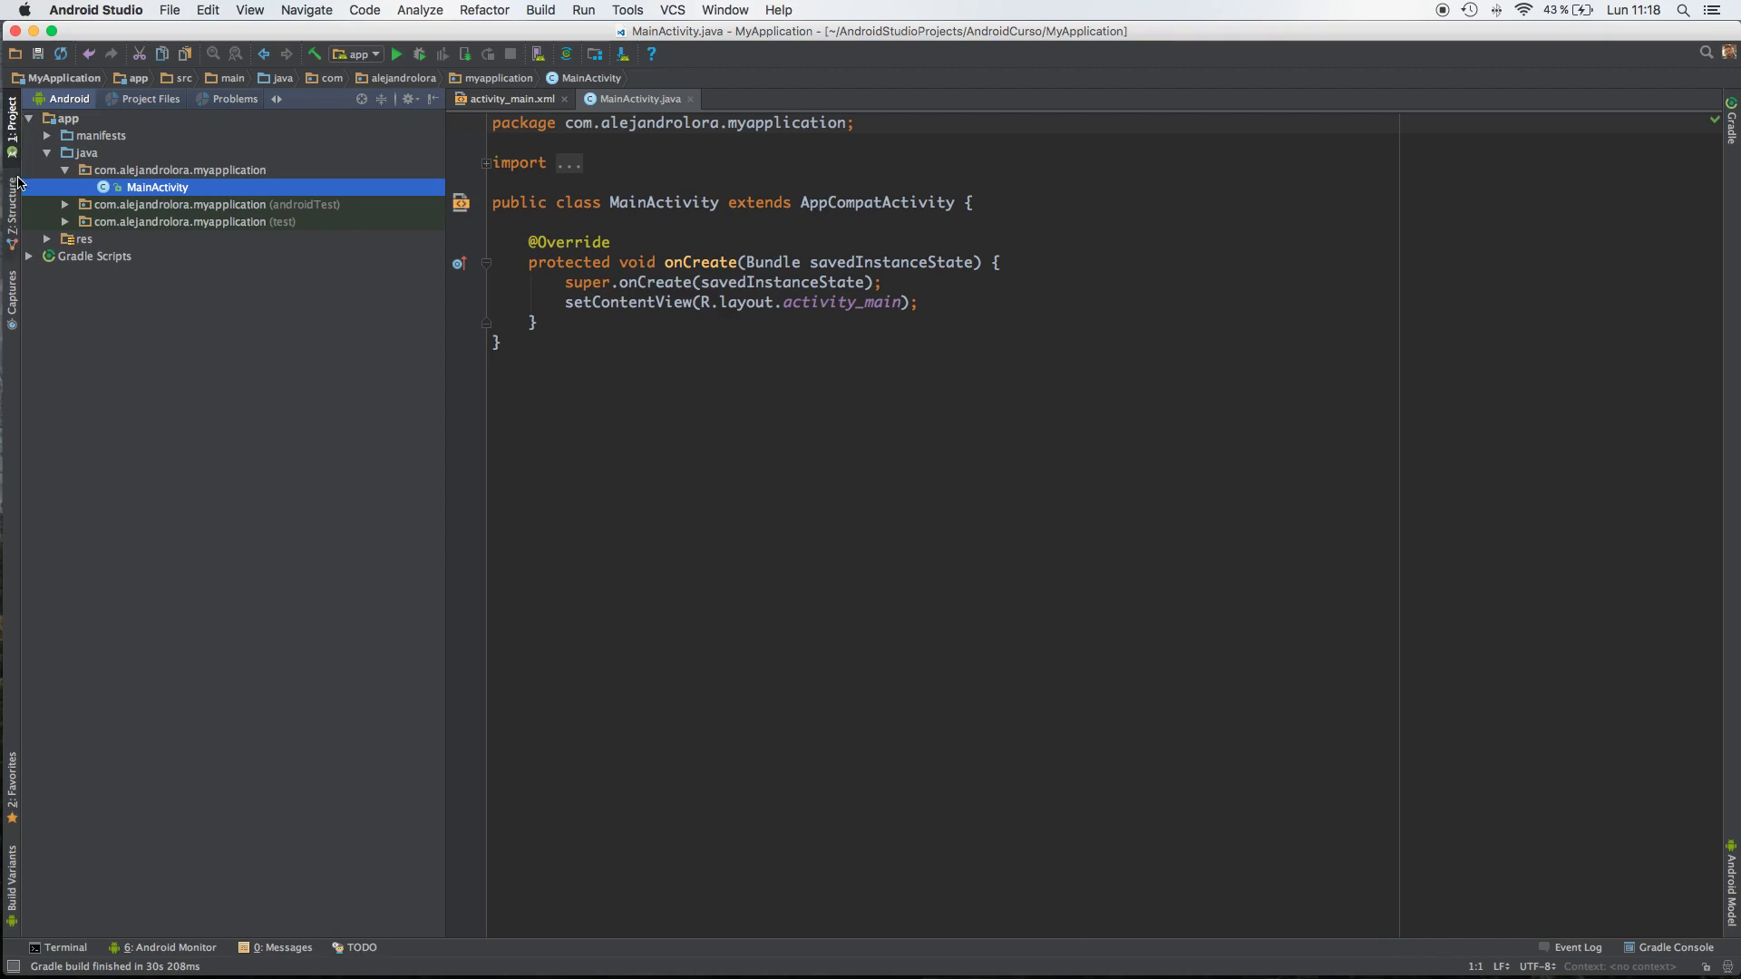
- View the Captures and Structure tool windows and return to the project file tree
left_click(12, 308)
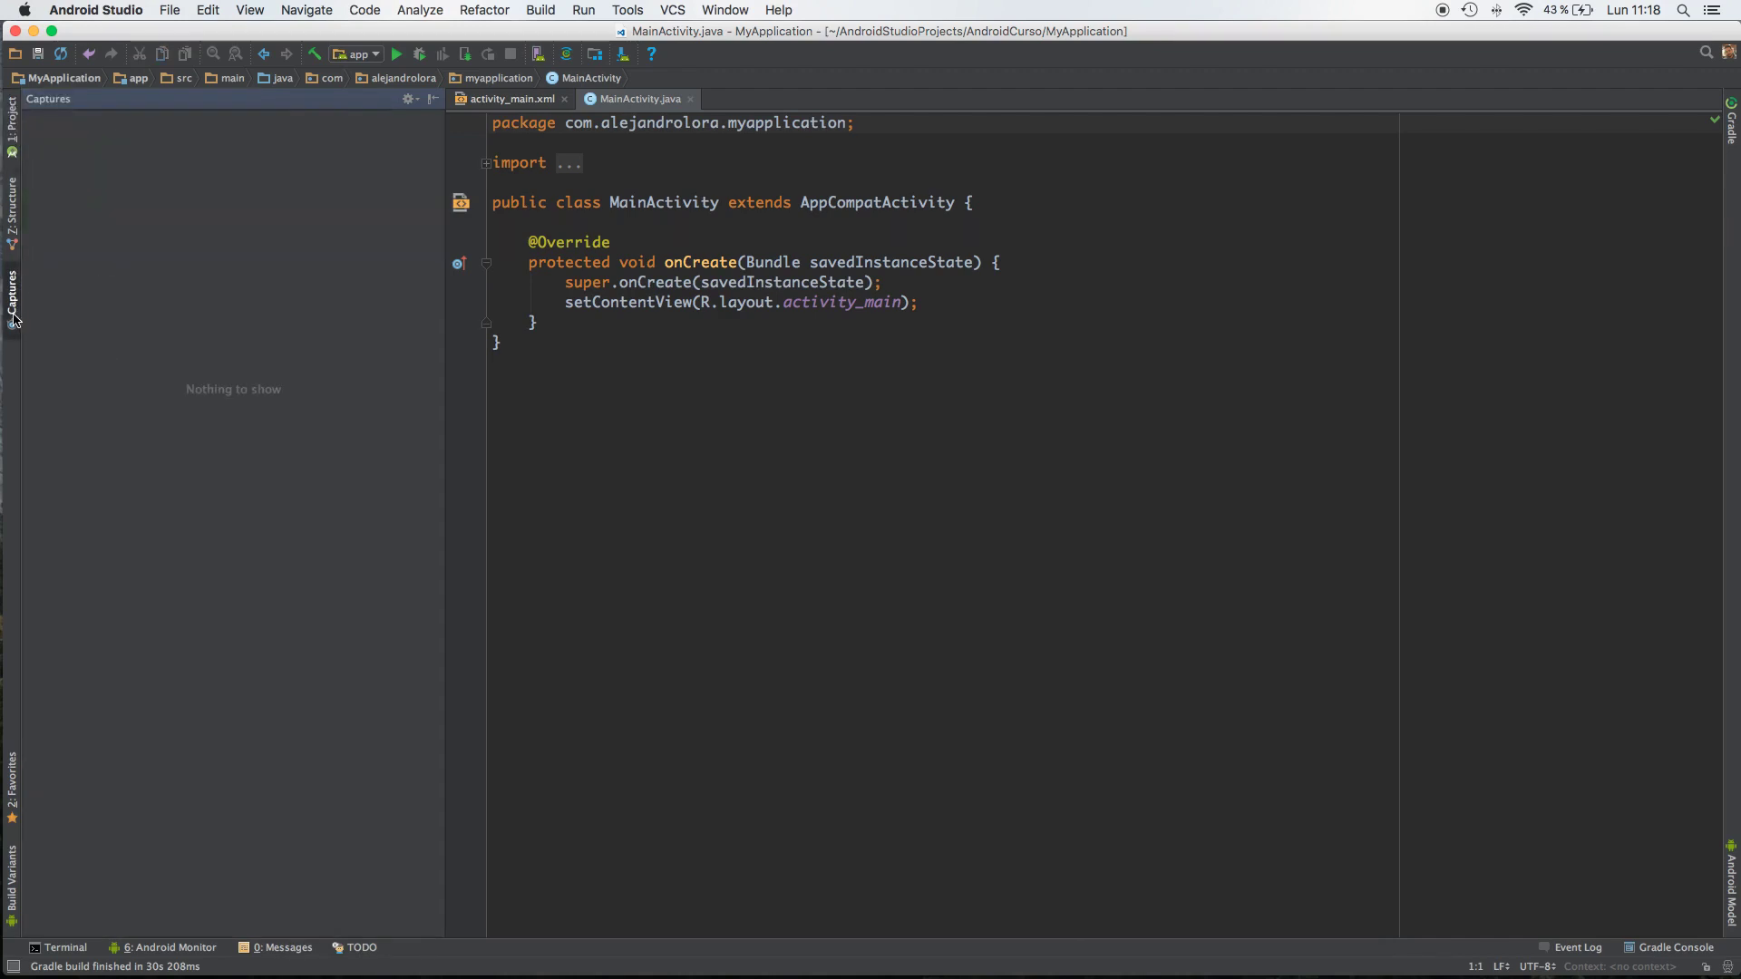
left_click(15, 221)
left_click(13, 150)
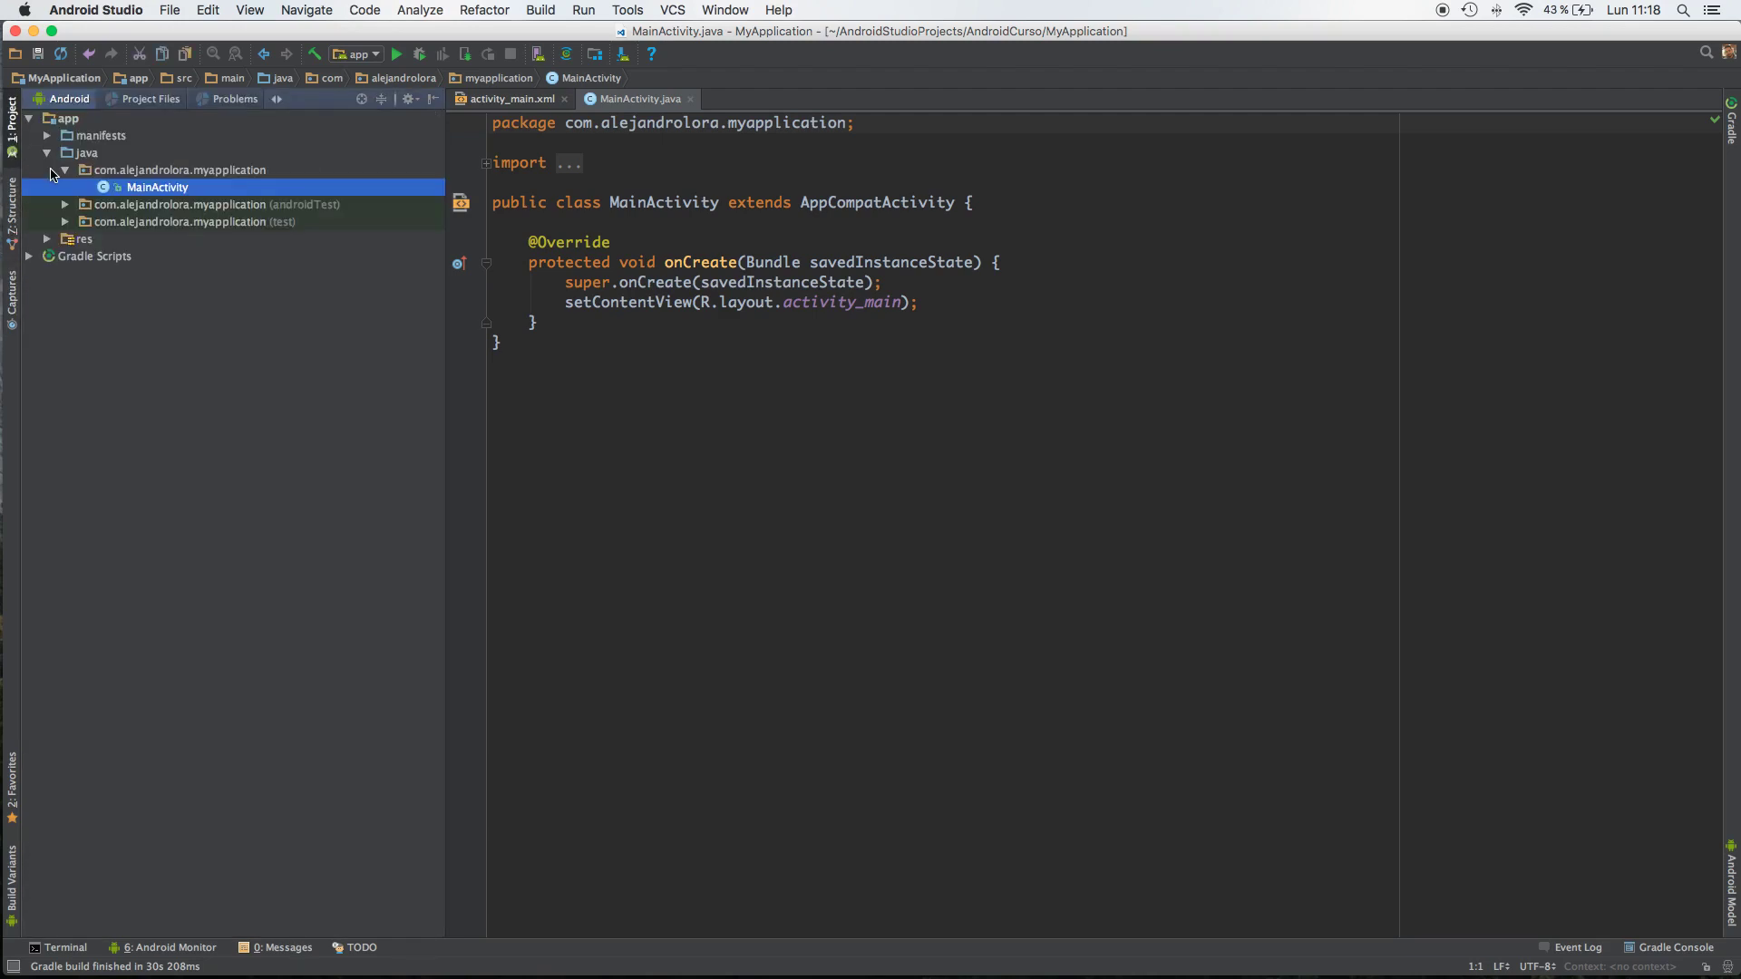